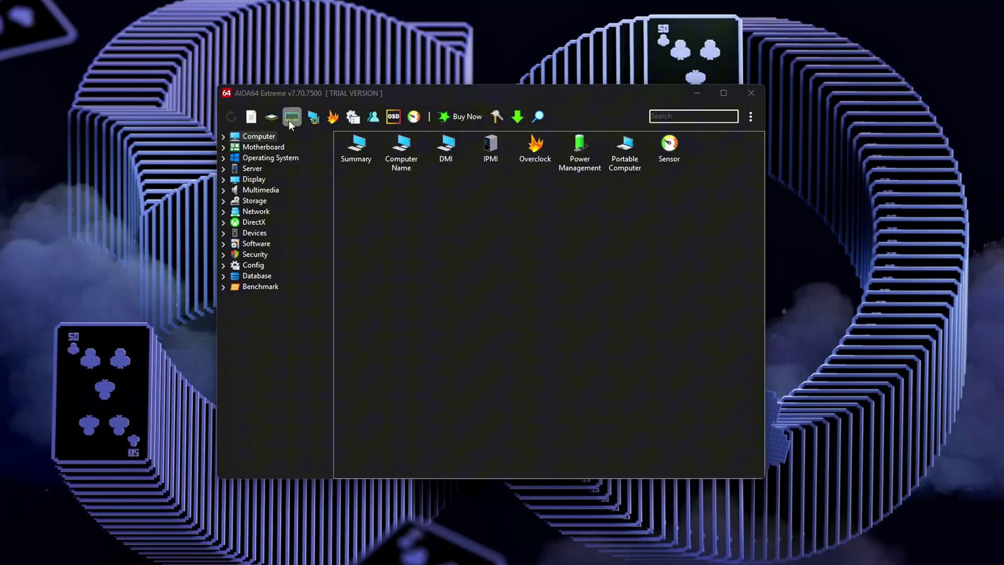
Run AIDA64's Cache & Memory Benchmark for a baseline memory reading (23603 MB/s read)
{"action": "left_click", "coordinate": [375, 118]}
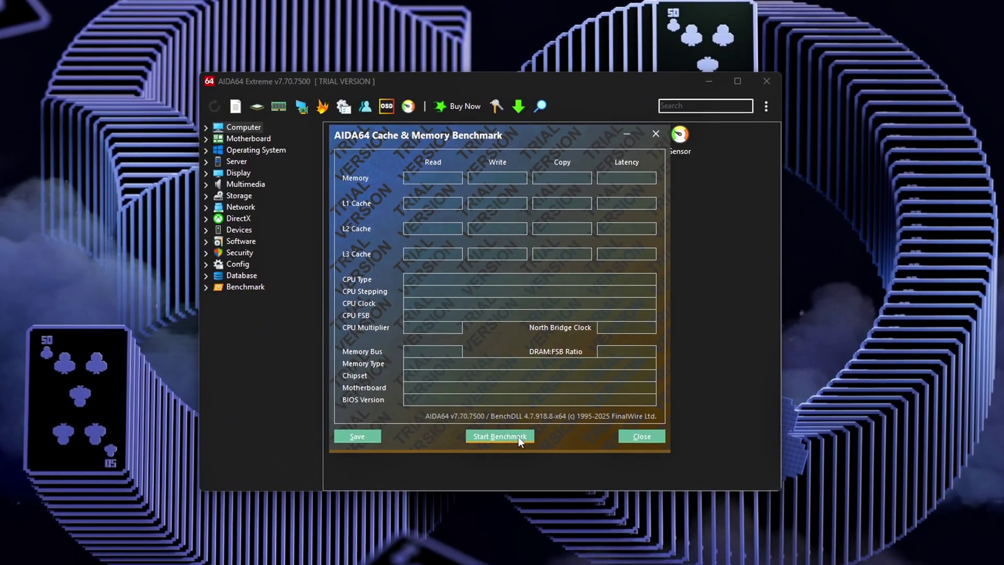
{"action": "left_click", "coordinate": [515, 437]}
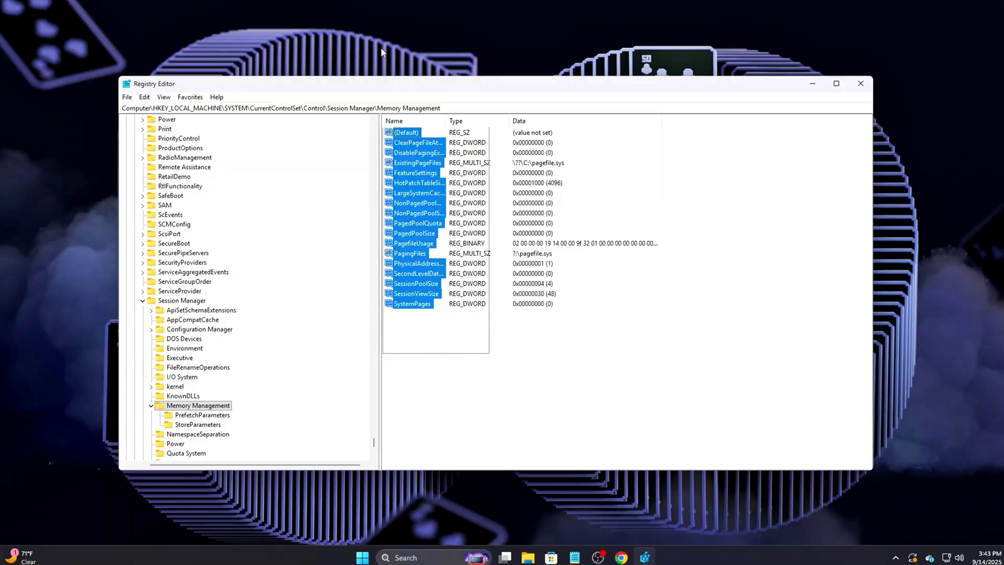
{"action": "left_click_drag", "start_coordinate": [489, 329], "coordinate": [604, 337]}
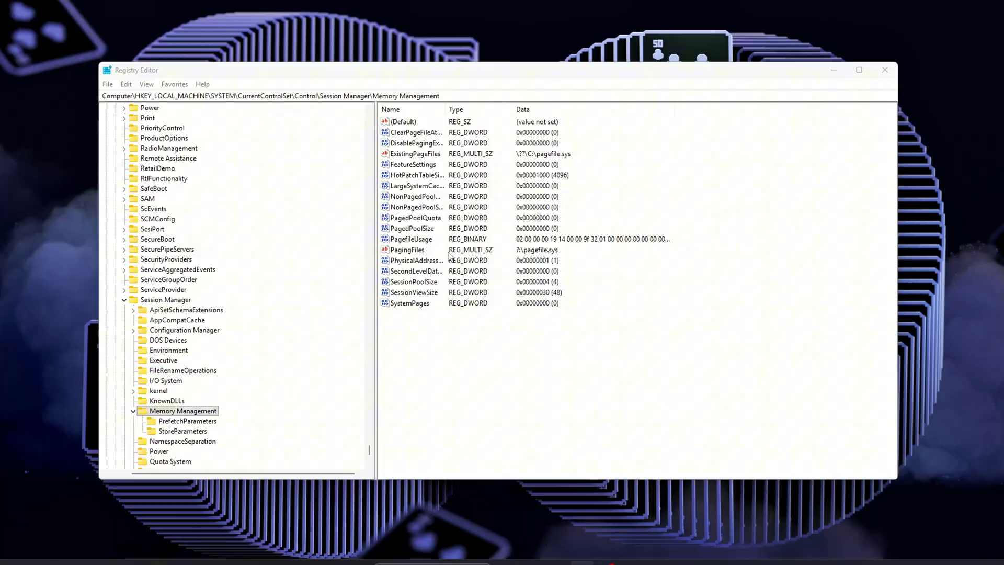
Change LargeSystemCache from 0 to 1, then bring up DisablePagingExecutive for editing
{"action": "double_click", "coordinate": [416, 187]}
{"action": "left_click_drag", "start_coordinate": [218, 122], "coordinate": [528, 238]}
{"action": "type", "text": "1"}
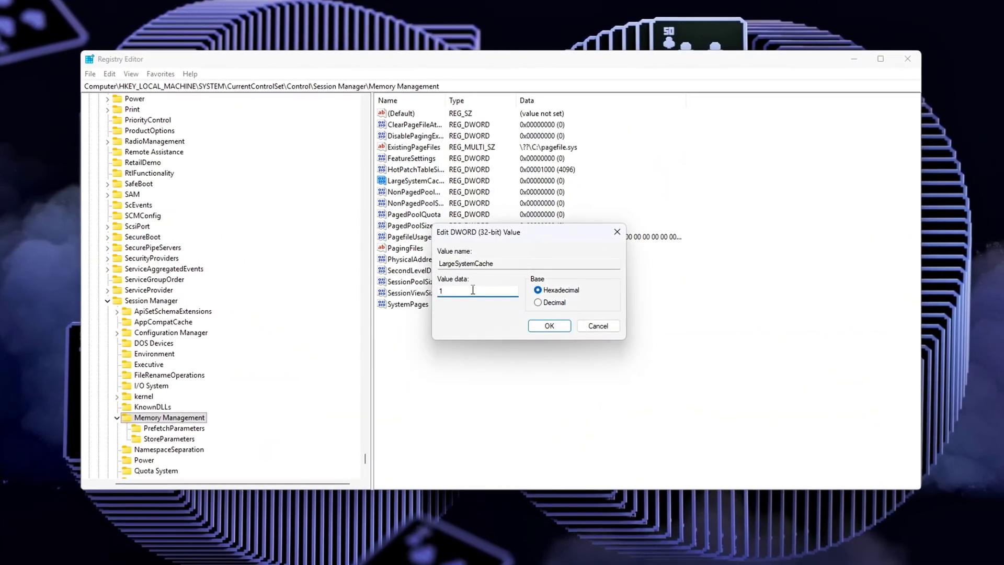
{"action": "left_click", "coordinate": [549, 325]}
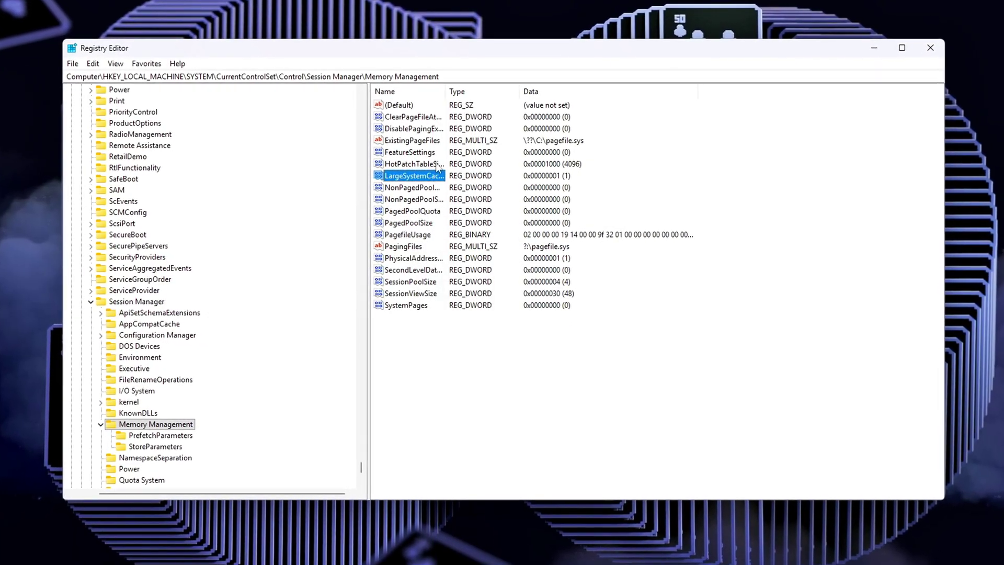
{"action": "double_click", "coordinate": [418, 129]}
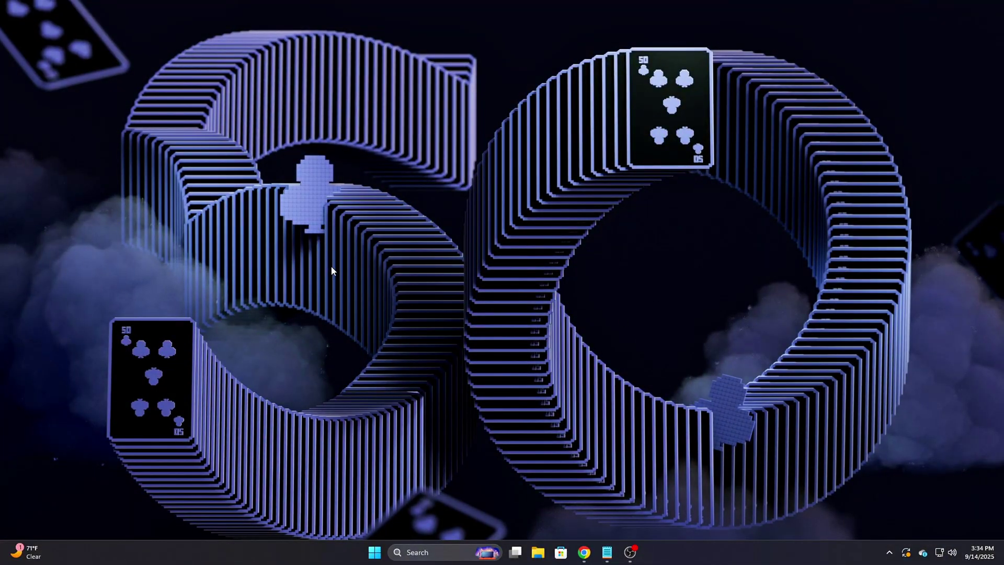
Dismiss the Run box without running anything and search Windows for 'syste'
{"action": "key", "text": "super+r"}
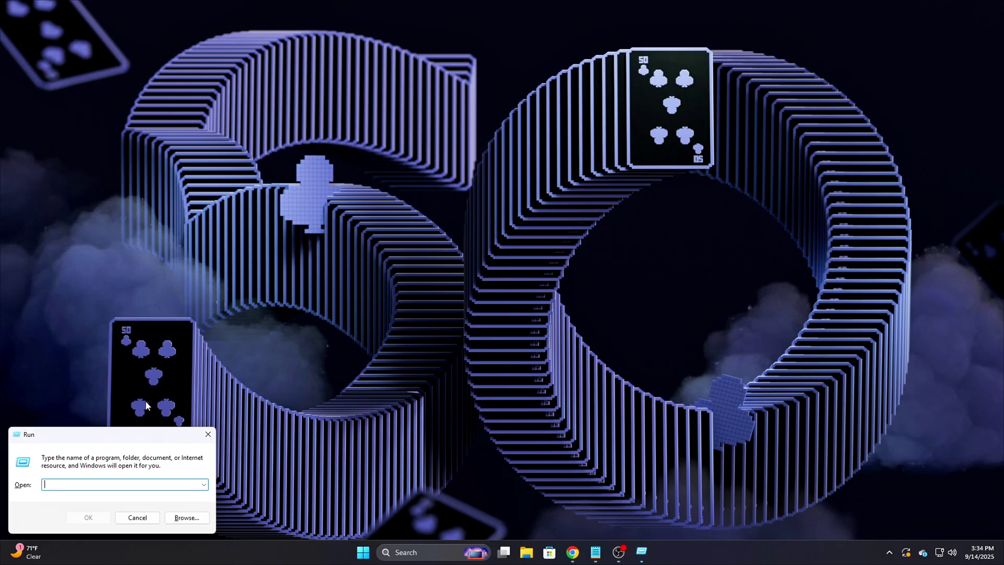
{"action": "left_click_drag", "start_coordinate": [116, 435], "coordinate": [445, 276]}
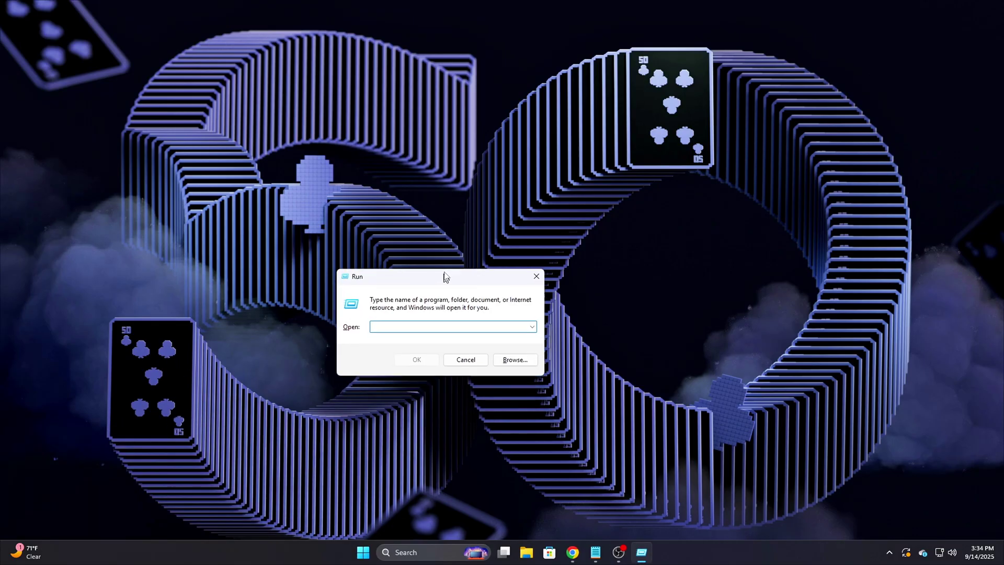
{"action": "left_click", "coordinate": [537, 272]}
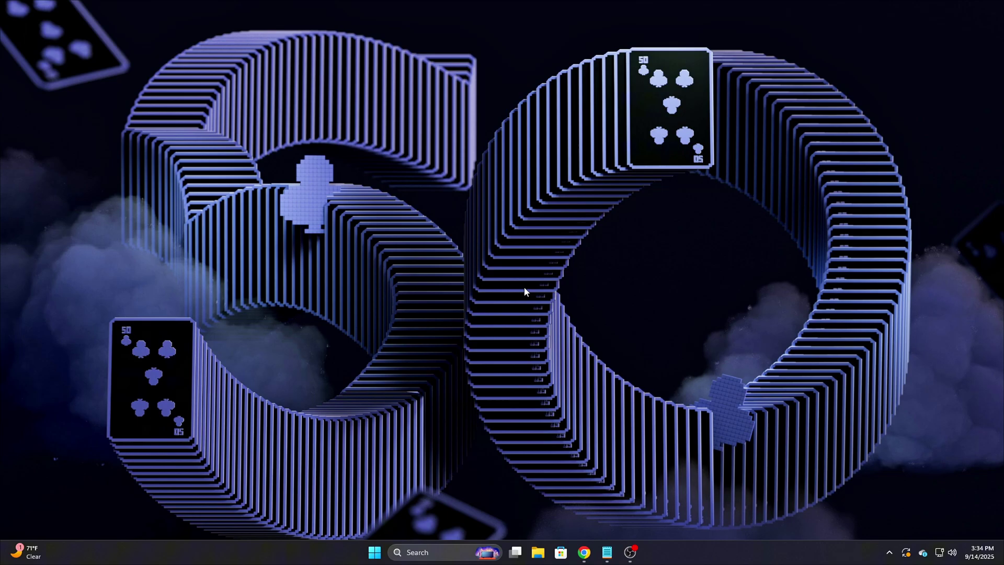
{"action": "key", "text": "super+s"}
{"action": "type", "text": "syste"}
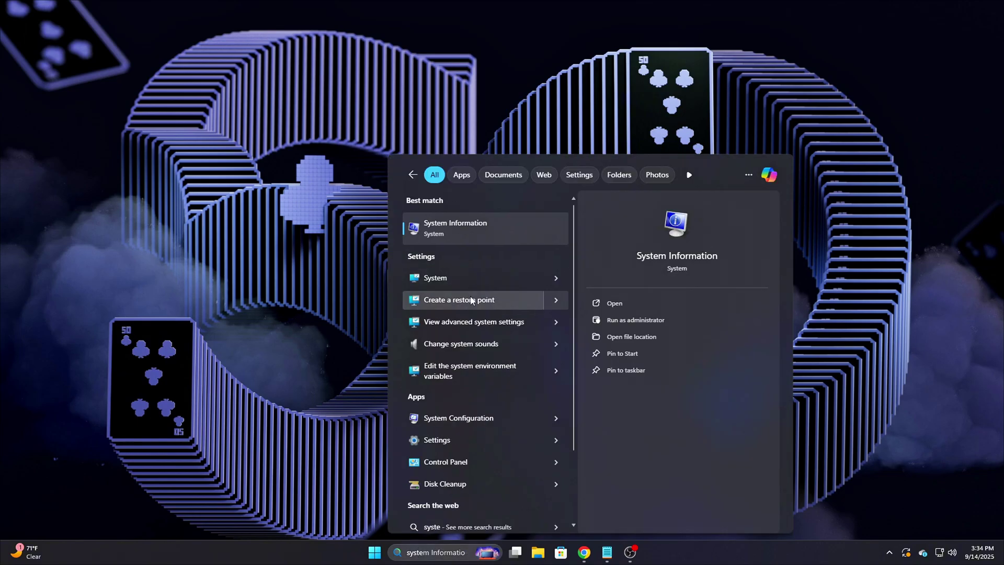
Turn on system protection for New Volume (E:) in System Properties
{"action": "left_click", "coordinate": [502, 301]}
{"action": "left_click_drag", "start_coordinate": [171, 46], "coordinate": [505, 165]}
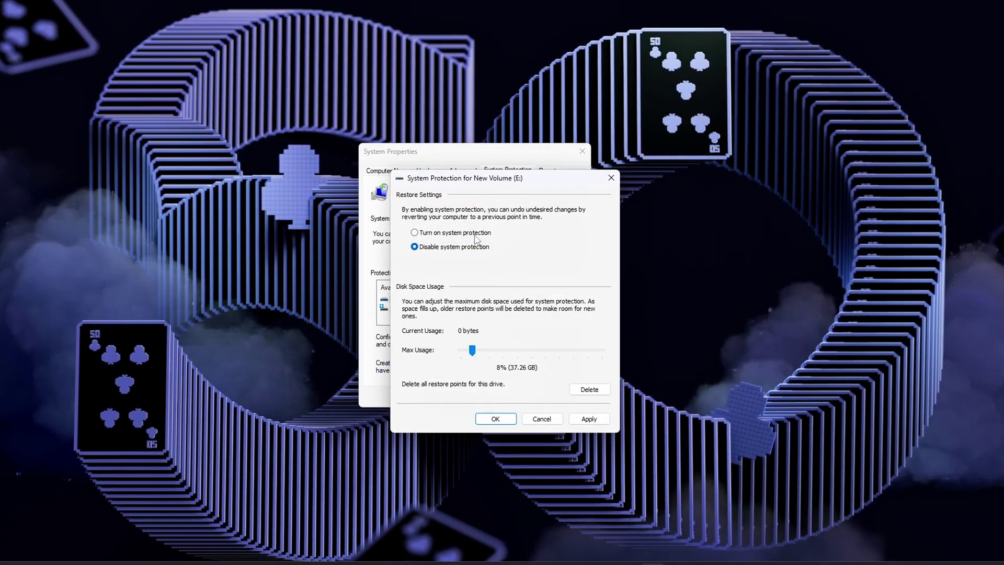
{"action": "left_click", "coordinate": [414, 232]}
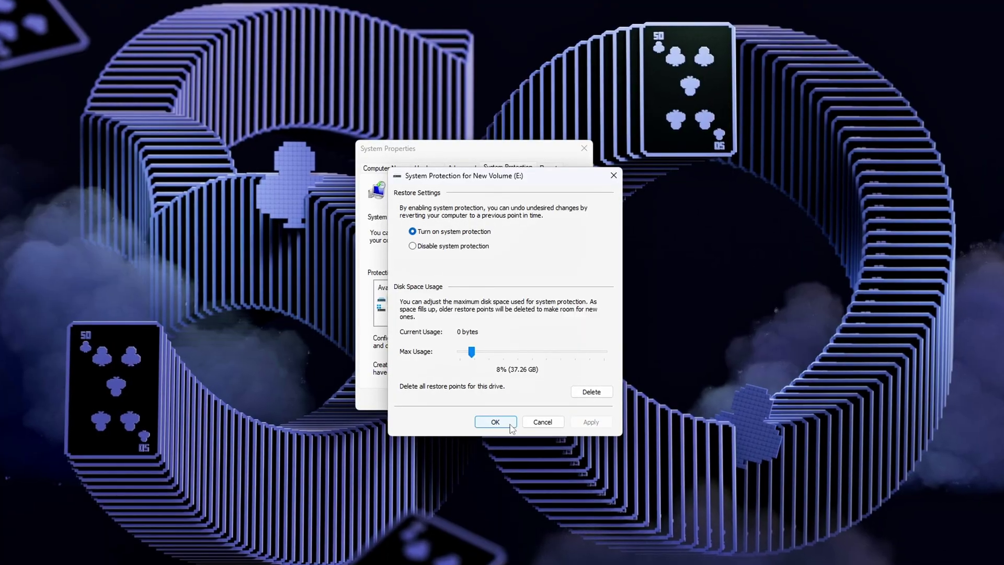
{"action": "left_click", "coordinate": [495, 420]}
Begin a new restore point with the description 'backup'
{"action": "left_click", "coordinate": [541, 370]}
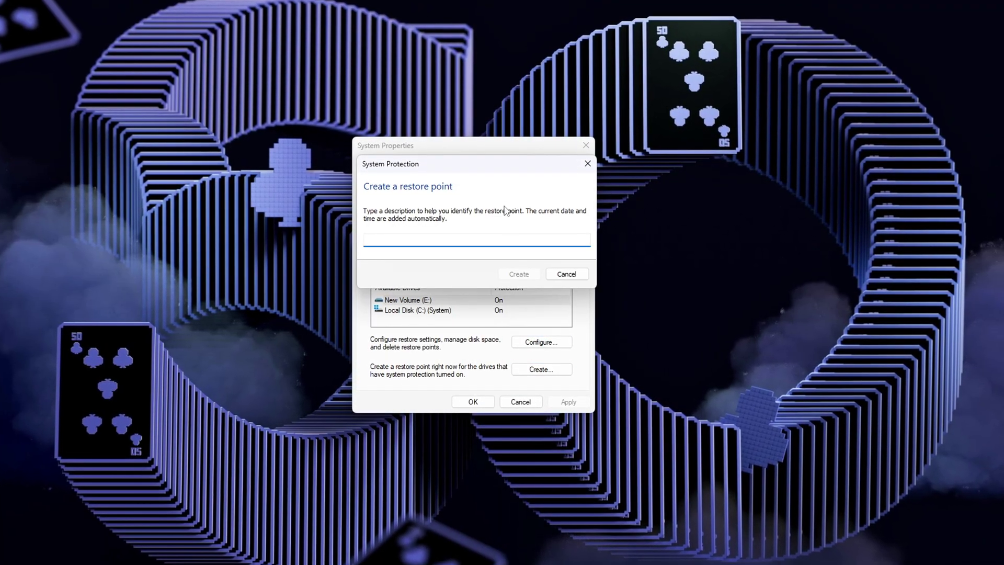
{"action": "left_click_drag", "start_coordinate": [509, 169], "coordinate": [498, 218]}
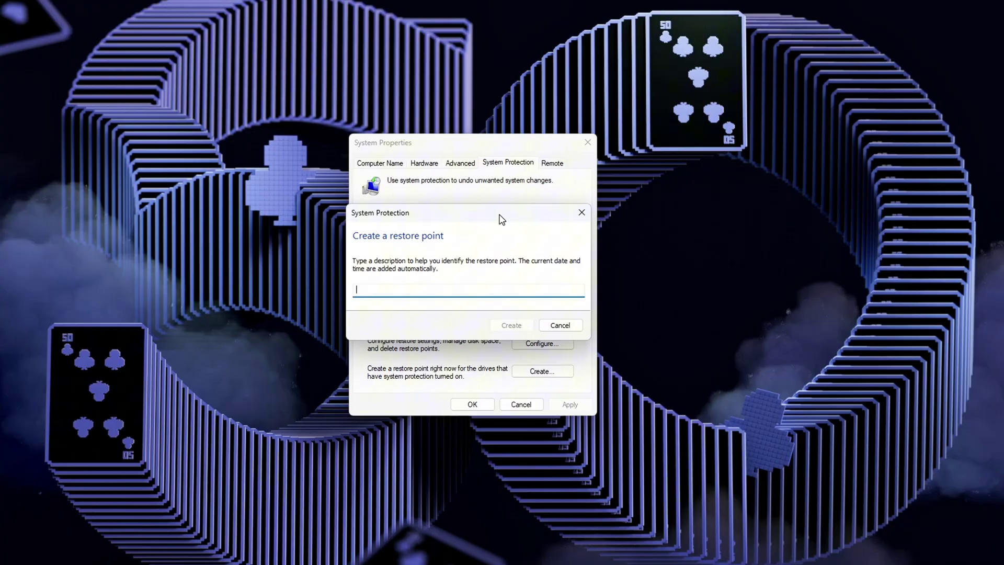
{"action": "type", "text": "back"}
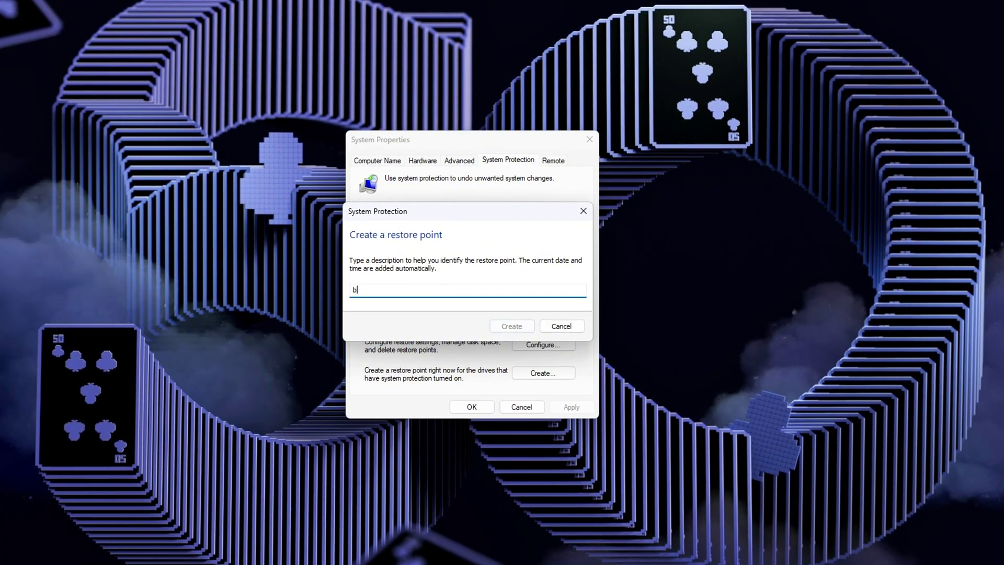
{"action": "type", "text": "up"}
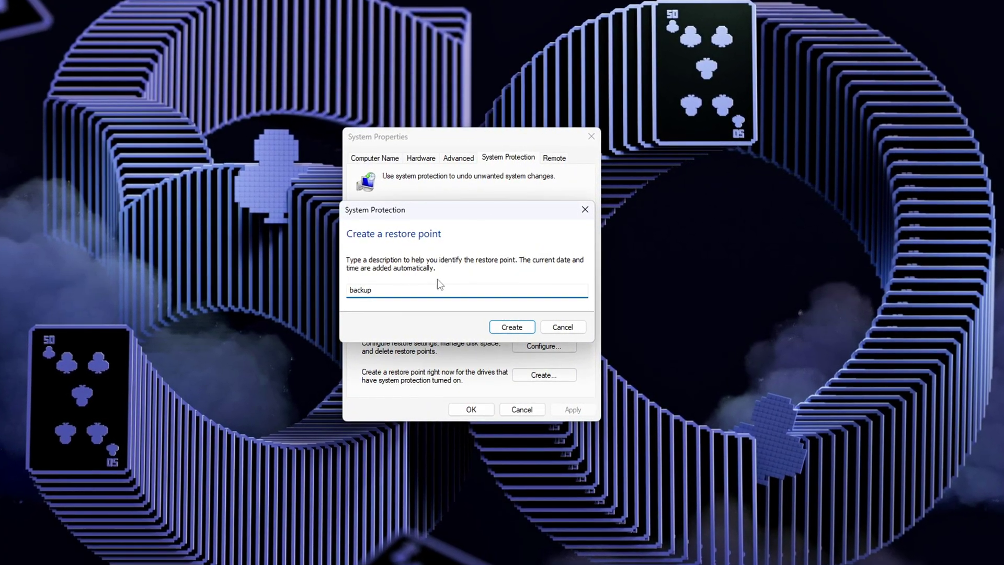
{"action": "left_click_drag", "start_coordinate": [410, 288], "coordinate": [286, 284]}
{"action": "left_click", "coordinate": [398, 290]}
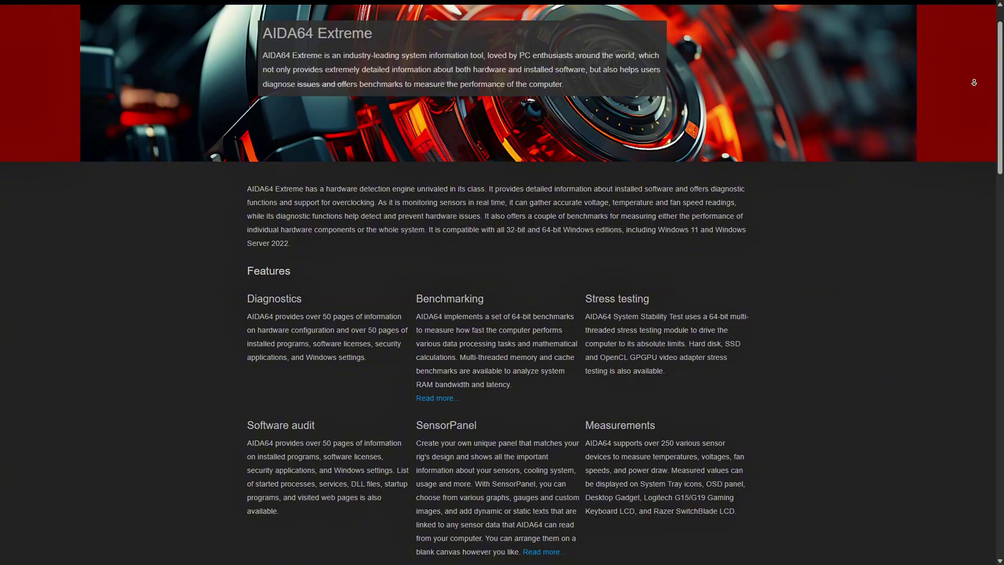
{"action": "scroll", "coordinate": [974, 82], "scroll_direction": "up", "scroll_amount": 1}
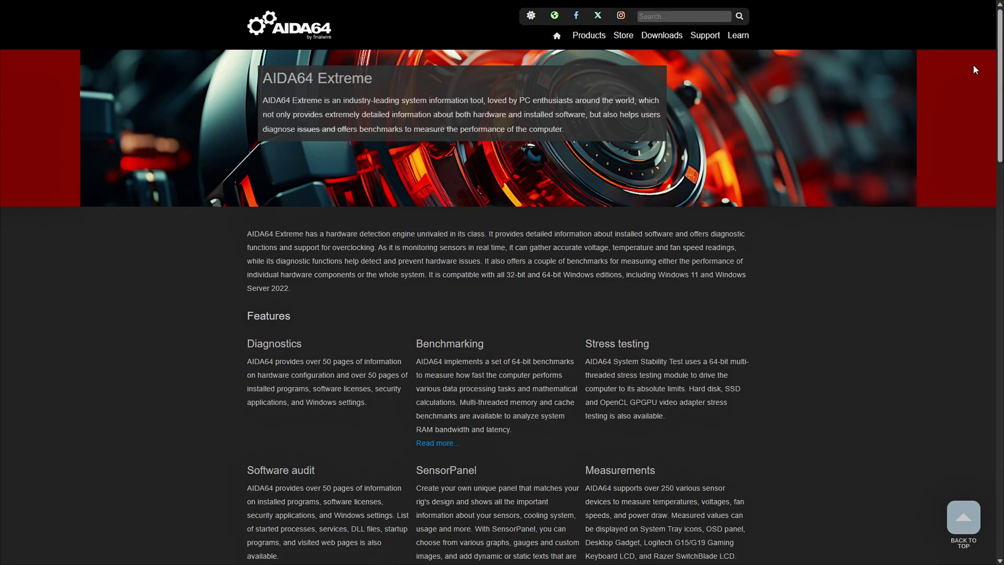
{"action": "scroll", "coordinate": [973, 81], "scroll_direction": "down", "scroll_amount": 2}
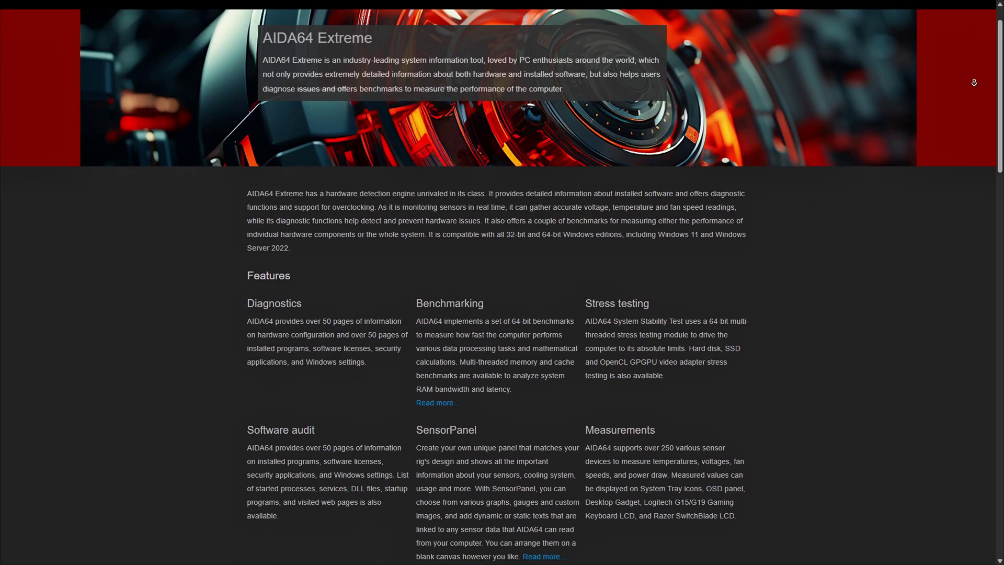
{"action": "scroll", "coordinate": [973, 82], "scroll_direction": "down", "scroll_amount": 2}
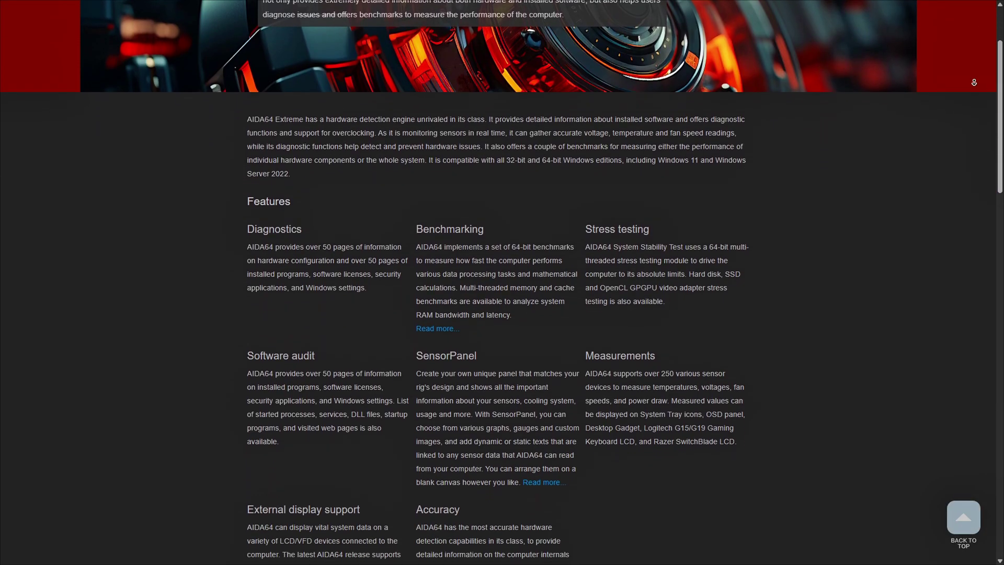
{"action": "scroll", "coordinate": [973, 82], "scroll_direction": "down", "scroll_amount": 3}
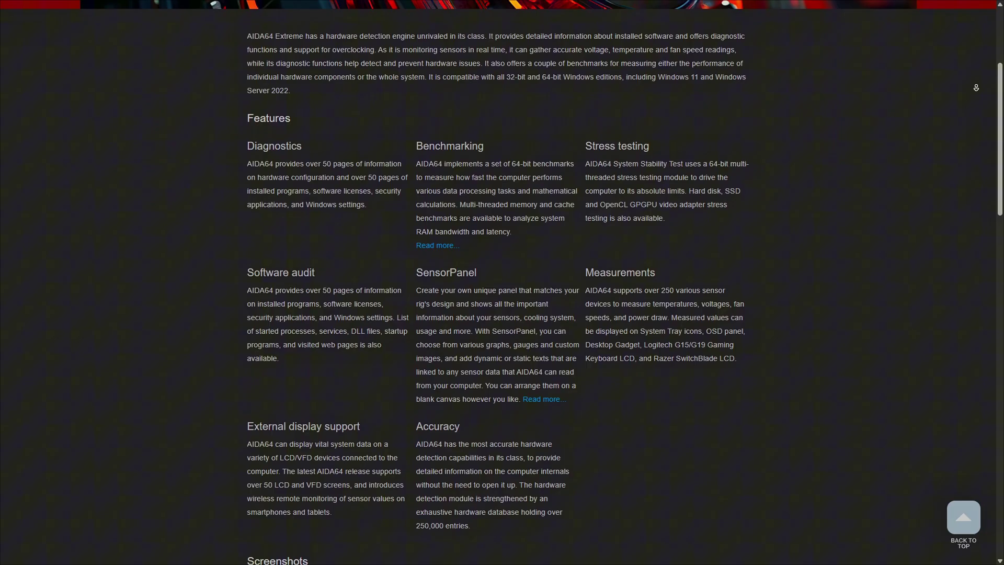
{"action": "scroll", "coordinate": [972, 91], "scroll_direction": "down", "scroll_amount": 3}
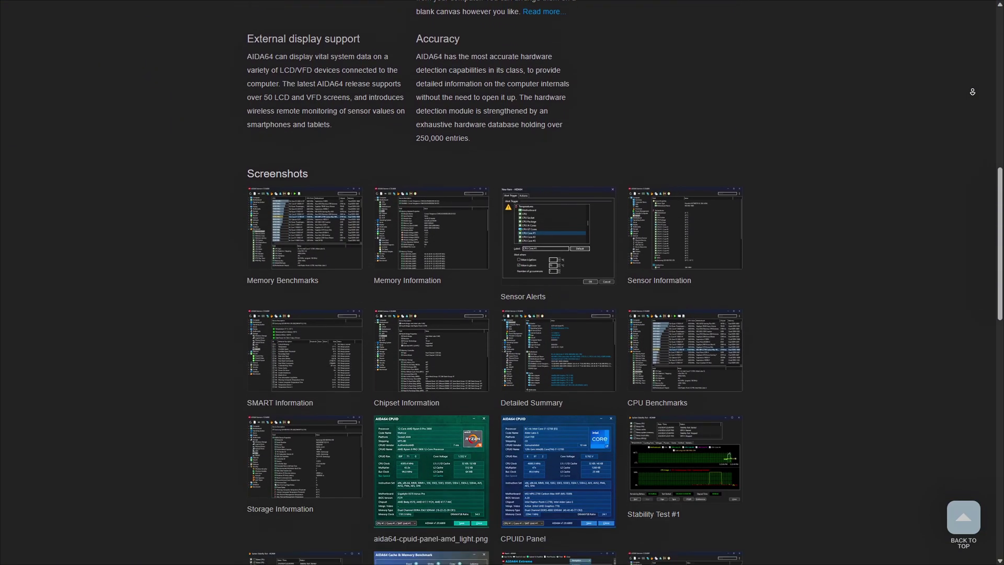
{"action": "scroll", "coordinate": [972, 93], "scroll_direction": "down", "scroll_amount": 2}
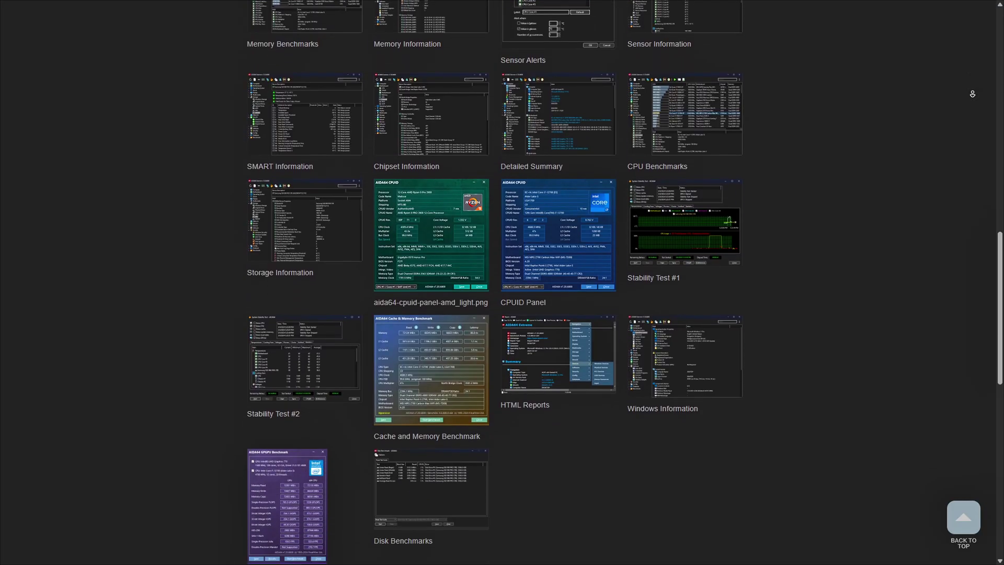
{"action": "scroll", "coordinate": [972, 94], "scroll_direction": "down", "scroll_amount": 5}
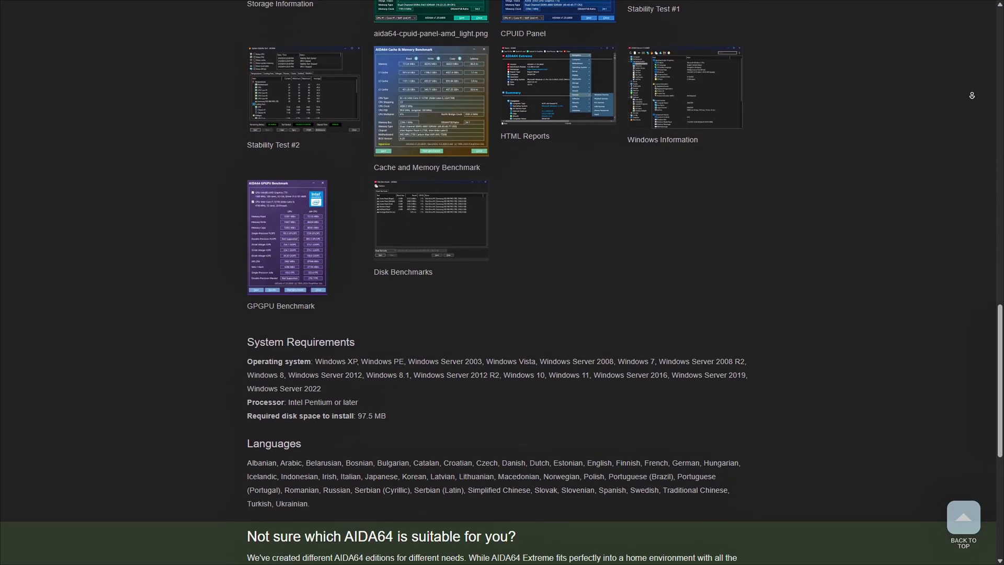
{"action": "scroll", "coordinate": [972, 95], "scroll_direction": "down", "scroll_amount": 3}
{"action": "scroll", "coordinate": [974, 174], "scroll_direction": "up", "scroll_amount": 20}
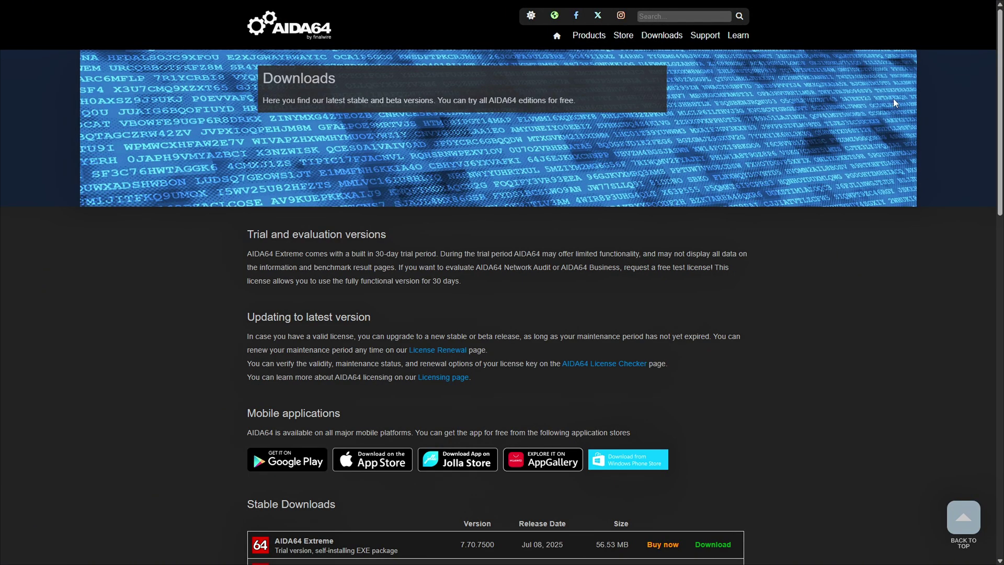
Scroll through the Stable and Beta Downloads tables on the AIDA64 Downloads page
{"action": "scroll", "coordinate": [978, 114], "scroll_direction": "down", "scroll_amount": 3}
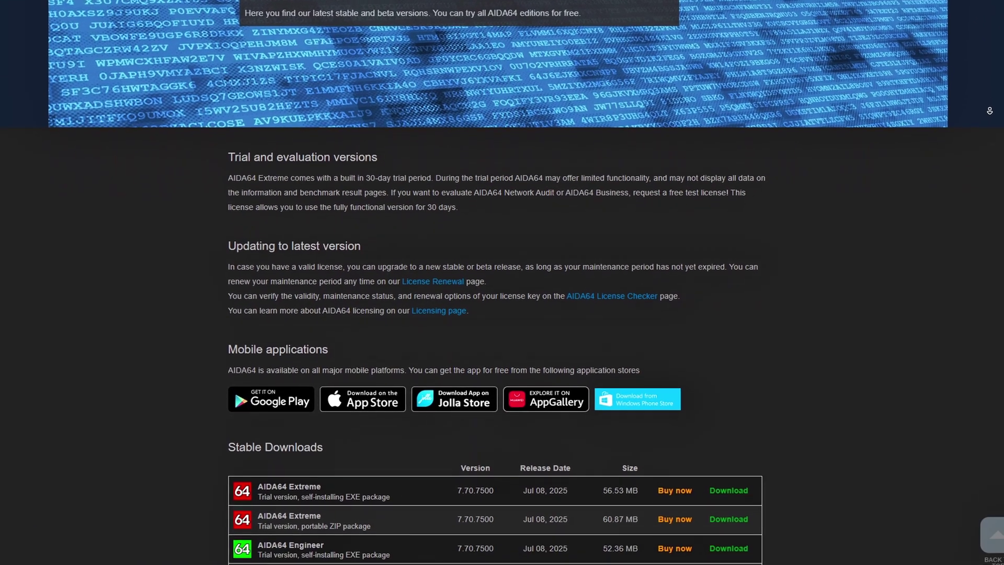
{"action": "scroll", "coordinate": [502, 283], "scroll_direction": "down", "scroll_amount": 4}
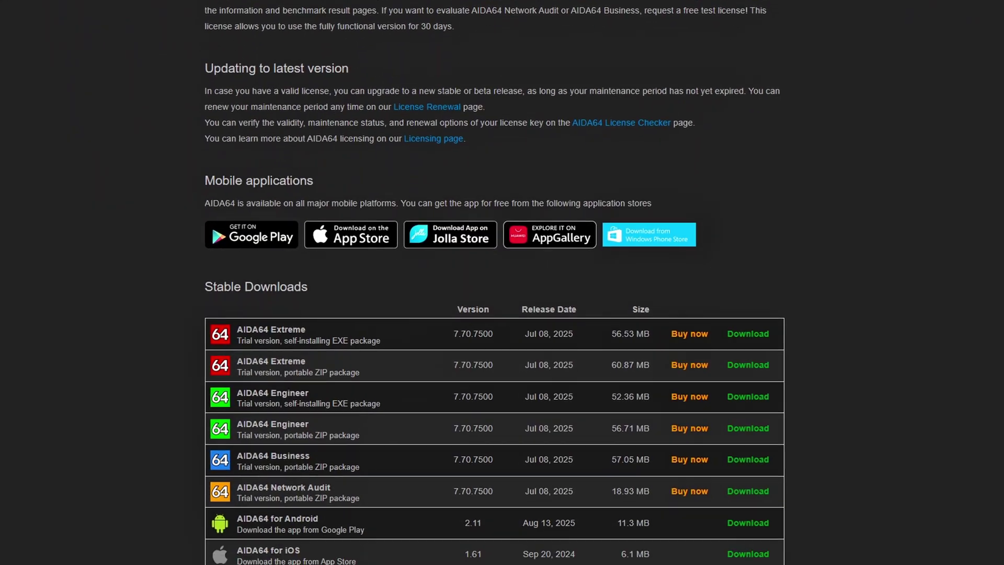
{"action": "scroll", "coordinate": [502, 283], "scroll_direction": "down", "scroll_amount": 2}
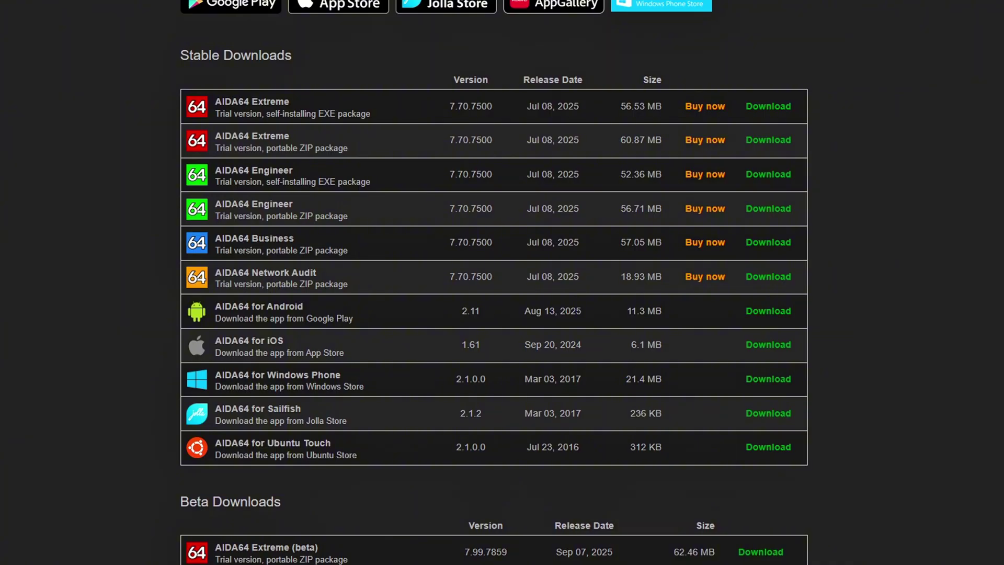
{"action": "scroll", "coordinate": [501, 282], "scroll_direction": "down", "scroll_amount": 5}
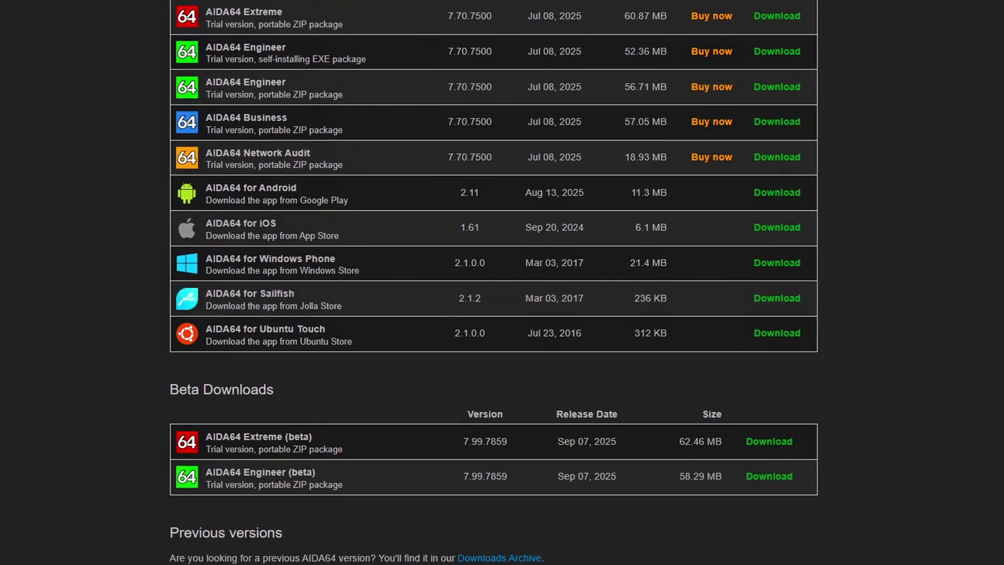
{"action": "scroll", "coordinate": [502, 283], "scroll_direction": "down", "scroll_amount": 5}
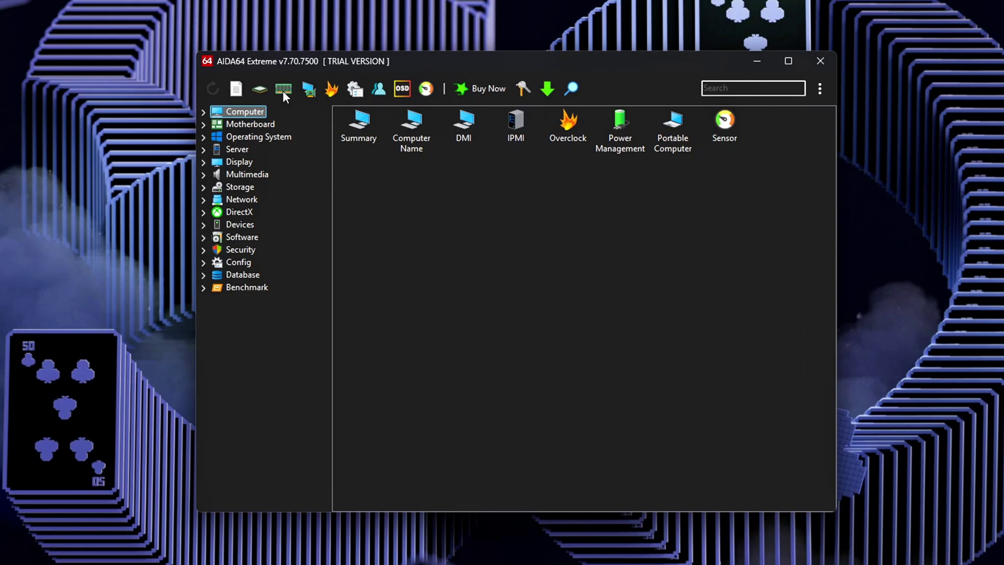
Run the Cache & Memory Benchmark again, getting 23603 MB/s read and 82.0 ns latency
{"action": "left_click", "coordinate": [282, 88]}
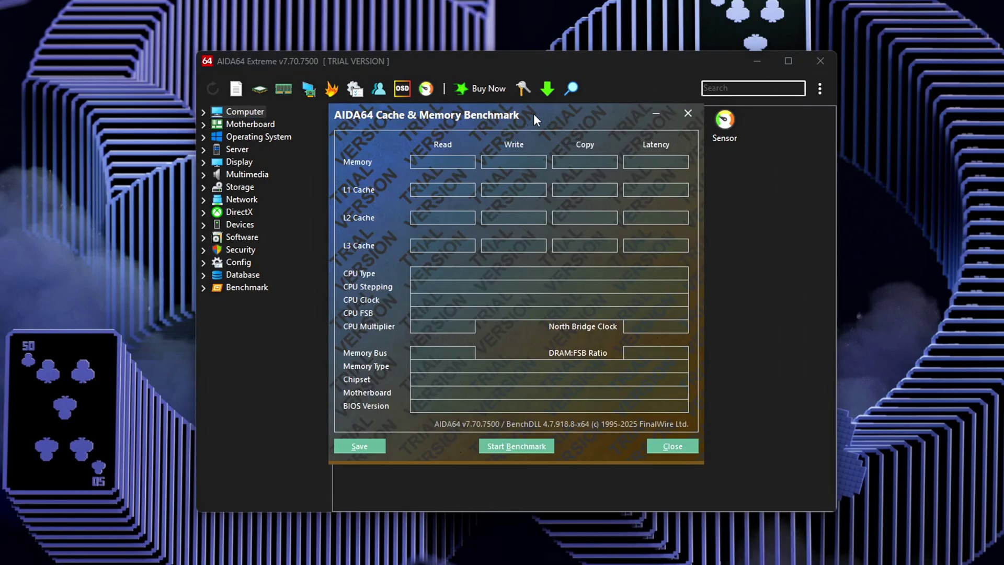
{"action": "left_click_drag", "start_coordinate": [522, 108], "coordinate": [532, 114]}
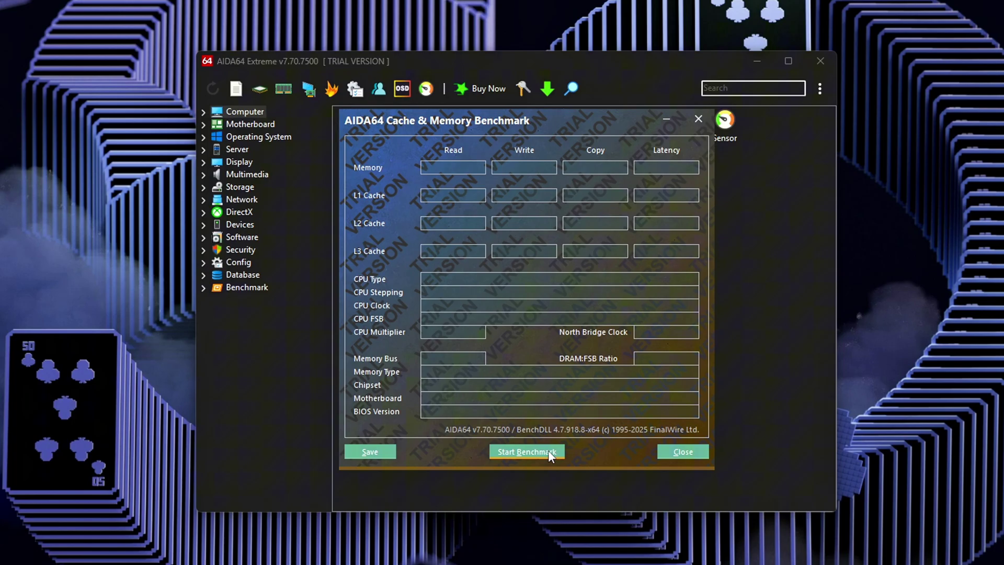
{"action": "left_click", "coordinate": [547, 451]}
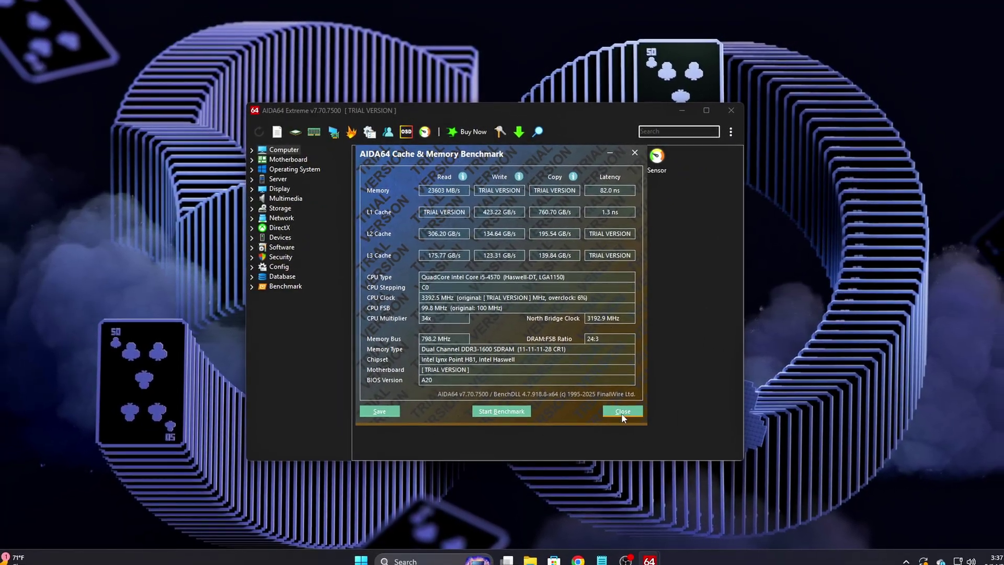
Close the Cache & Memory Benchmark results window
{"action": "left_click", "coordinate": [622, 412]}
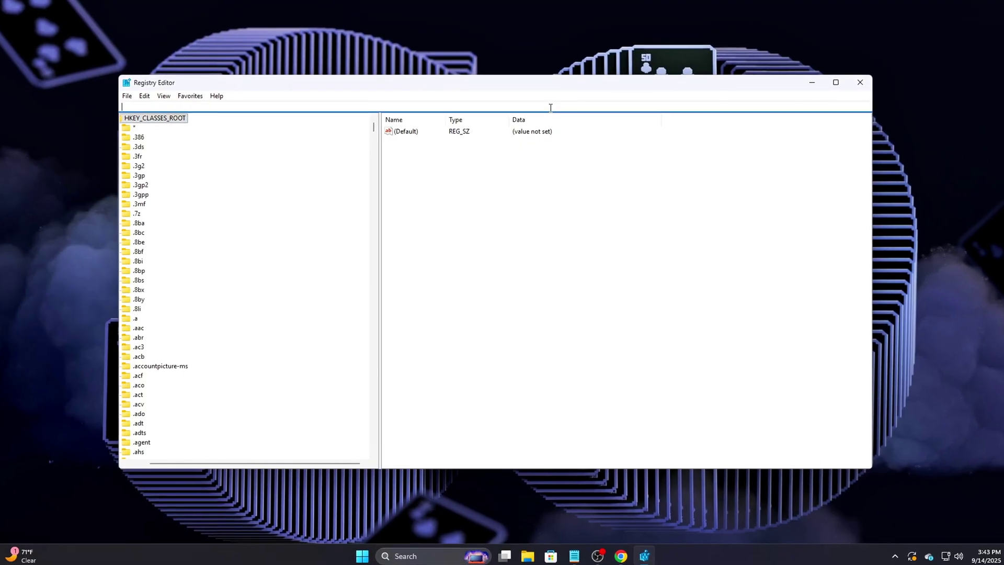
Jump to the Session Manager\Memory Management key using the pasted registry path
{"action": "type", "text": "HKEY_LOCAL_MACHINE\\SYSTEM\\CurrentControlSet\\Control\\Session Manager\\Memory Management"}
{"action": "key", "text": "Return"}
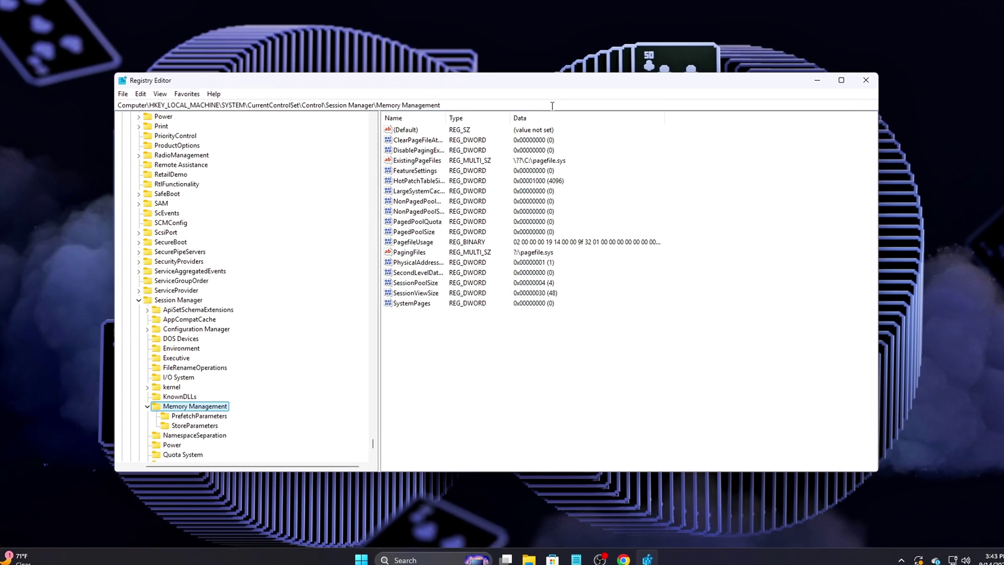
{"action": "left_click_drag", "start_coordinate": [489, 320], "coordinate": [389, 125]}
{"action": "left_click", "coordinate": [471, 340]}
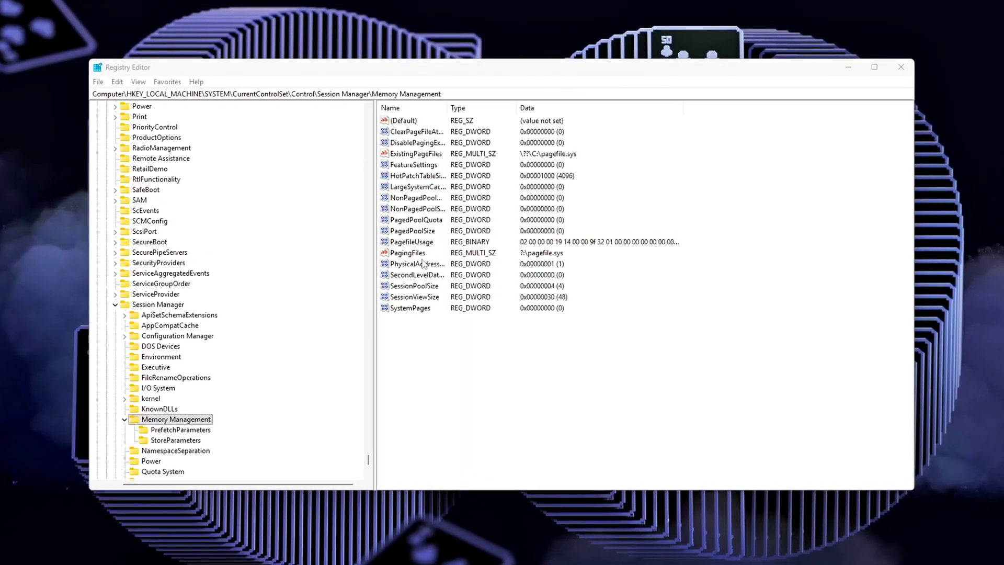
Set the LargeSystemCache value to 1
{"action": "double_click", "coordinate": [417, 186]}
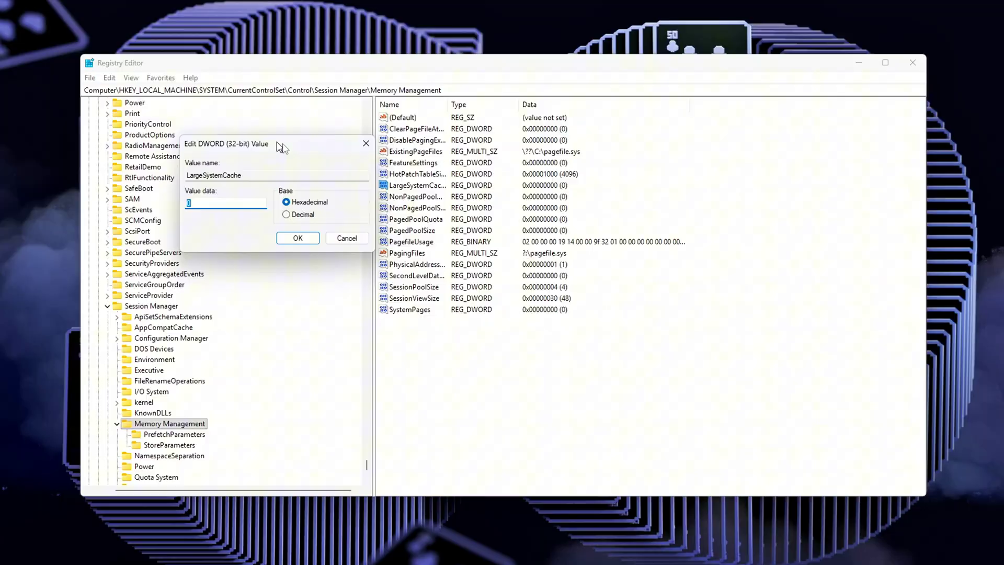
{"action": "left_click_drag", "start_coordinate": [282, 148], "coordinate": [537, 238]}
{"action": "type", "text": "1"}
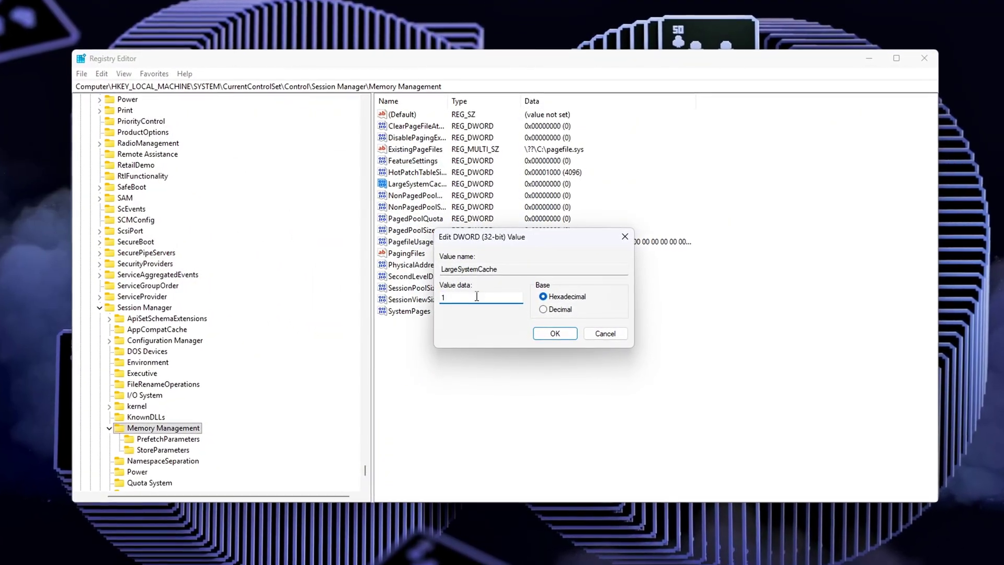
{"action": "left_click", "coordinate": [555, 333]}
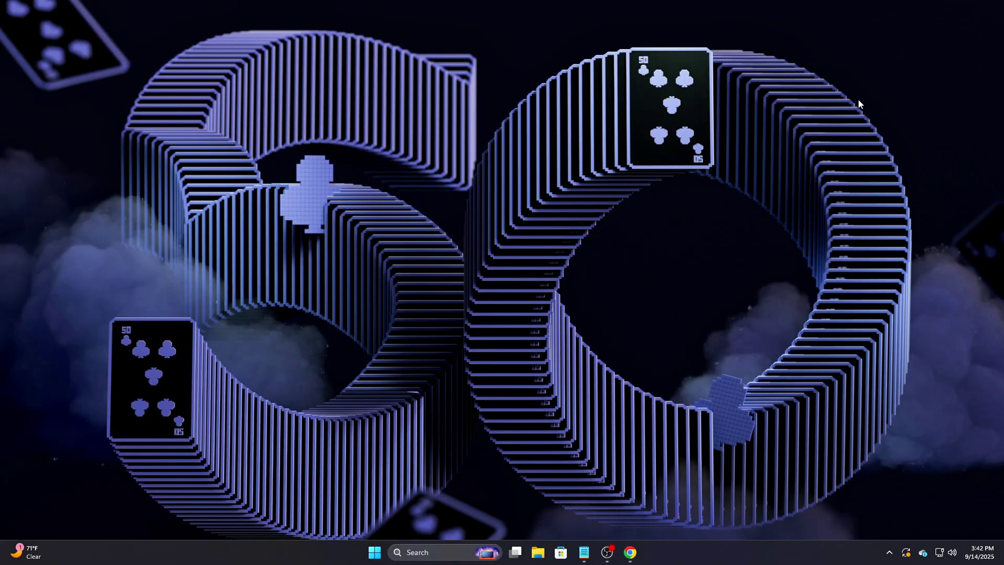
Launch Registry Editor from the Run box
{"action": "key", "text": "super+r"}
{"action": "left_click_drag", "start_coordinate": [153, 434], "coordinate": [474, 192]}
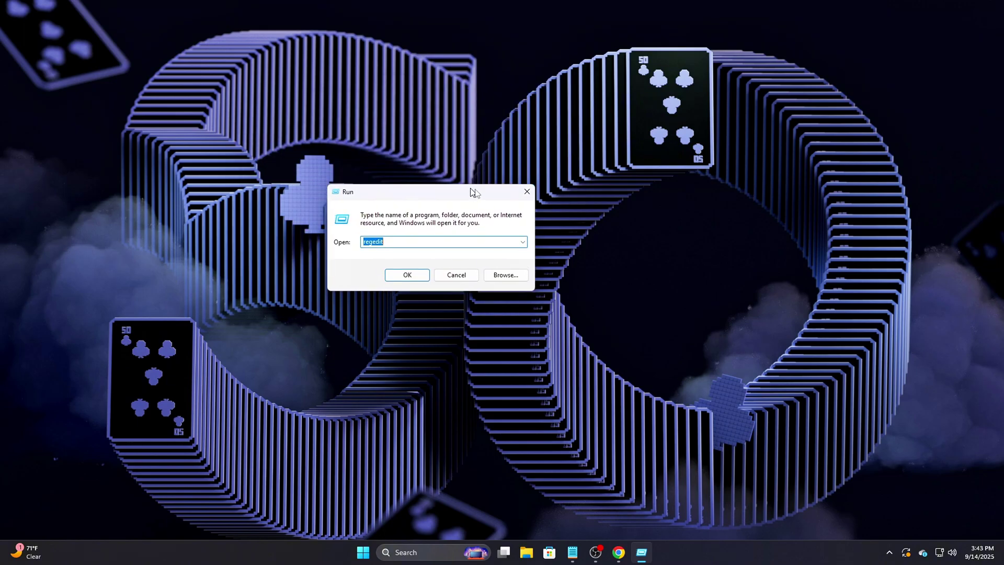
{"action": "left_click_drag", "start_coordinate": [474, 193], "coordinate": [506, 195]}
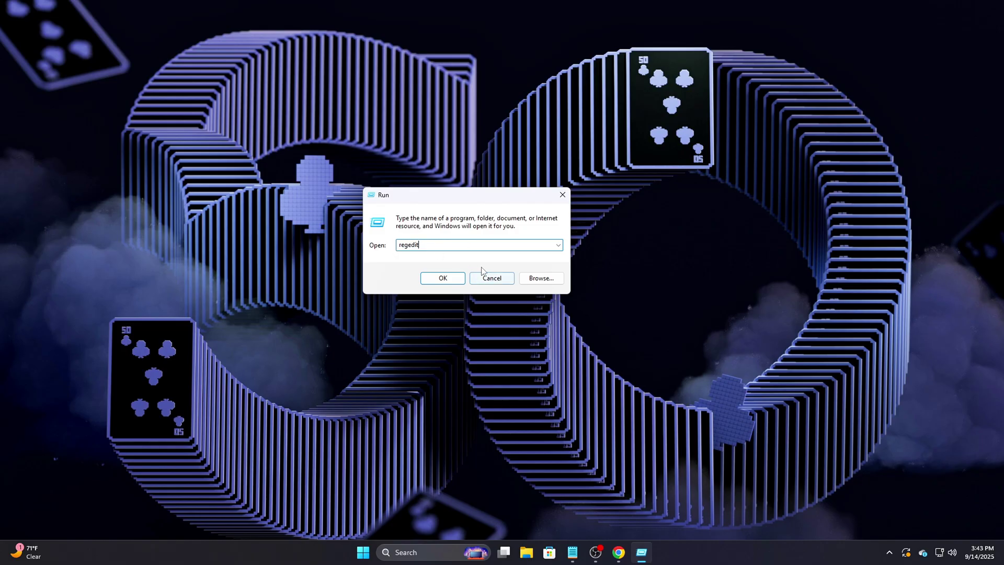
{"action": "left_click", "coordinate": [451, 281]}
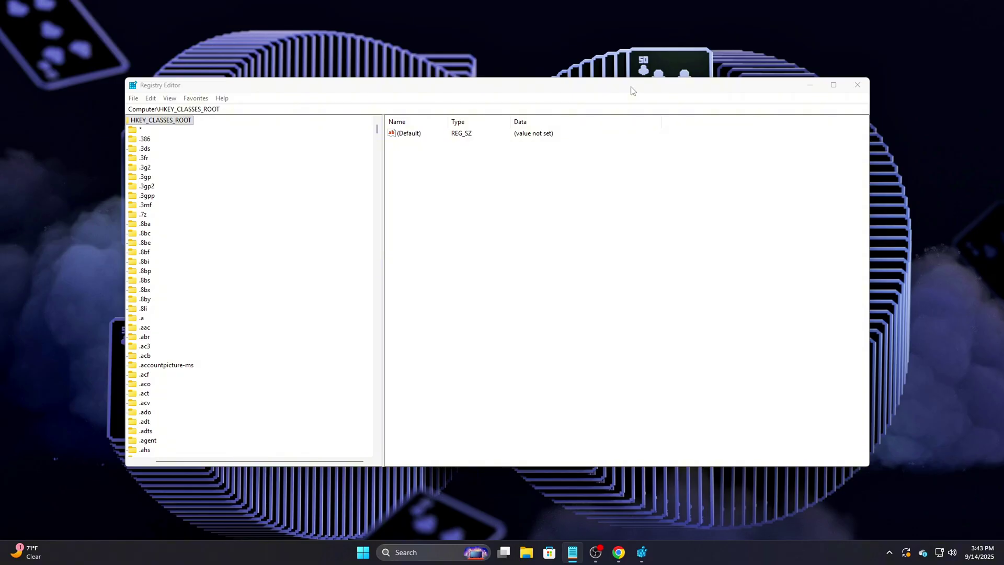
Replace the address bar path with HKLM\SYSTEM\CurrentControlSet\Control\Session Manager\Memory Management
{"action": "left_click_drag", "start_coordinate": [629, 90], "coordinate": [627, 89]}
{"action": "left_click", "coordinate": [549, 107]}
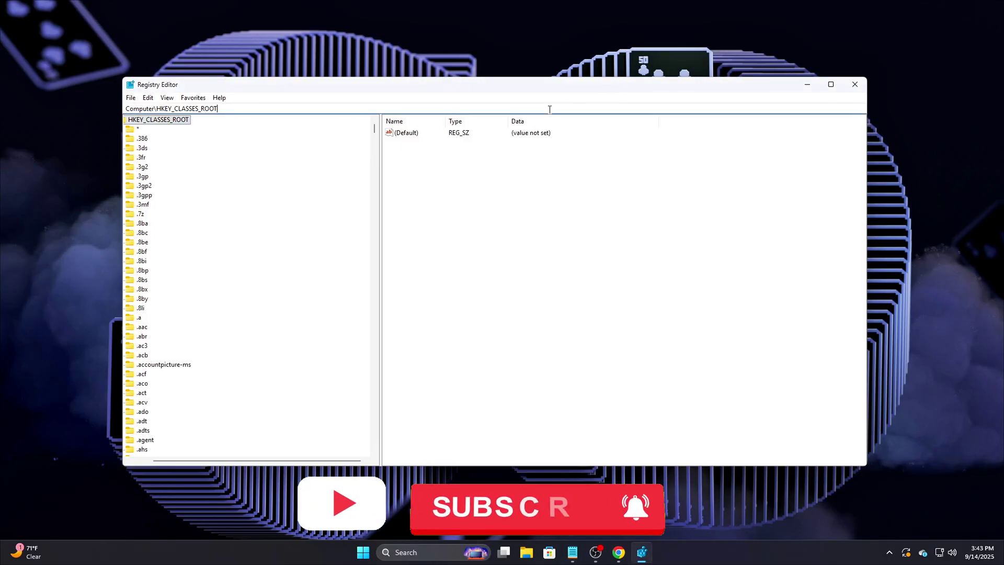
{"action": "key", "text": "BackSpace"}
{"action": "type", "text": "HKEY_LOCAL_MACHINE\\SYSTEM\\CurrentControlSet\\Control\\Session Manager\\Memory Management"}
{"action": "key", "text": "Return"}
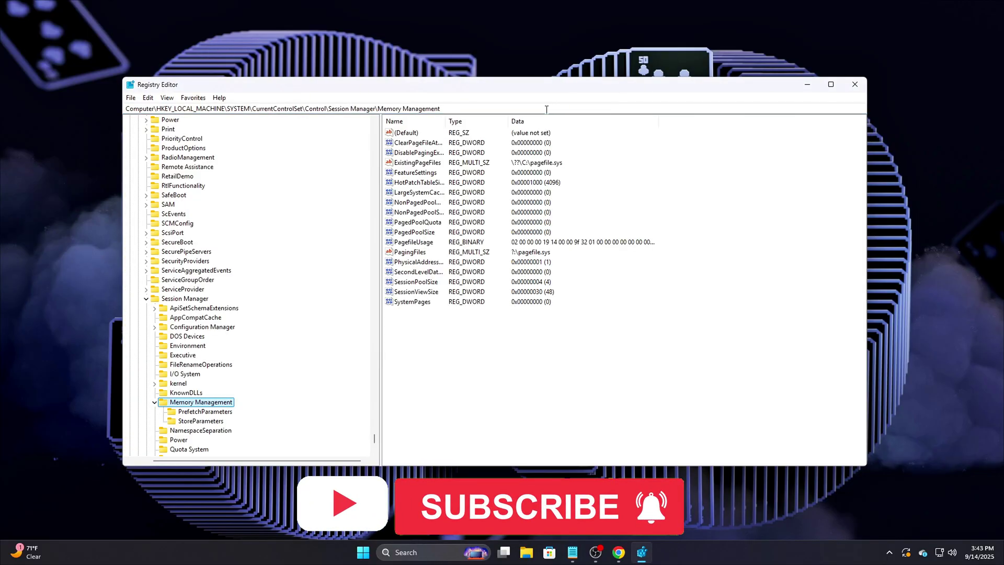
{"action": "left_click", "coordinate": [490, 356]}
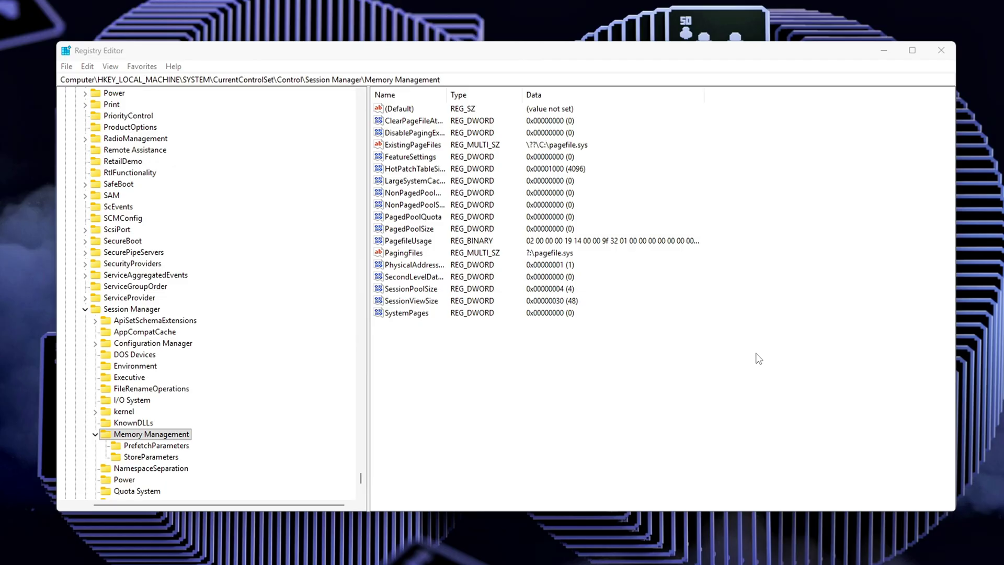
Save LargeSystemCache as 1, then select the DisablePagingExecutive value
{"action": "double_click", "coordinate": [411, 182]}
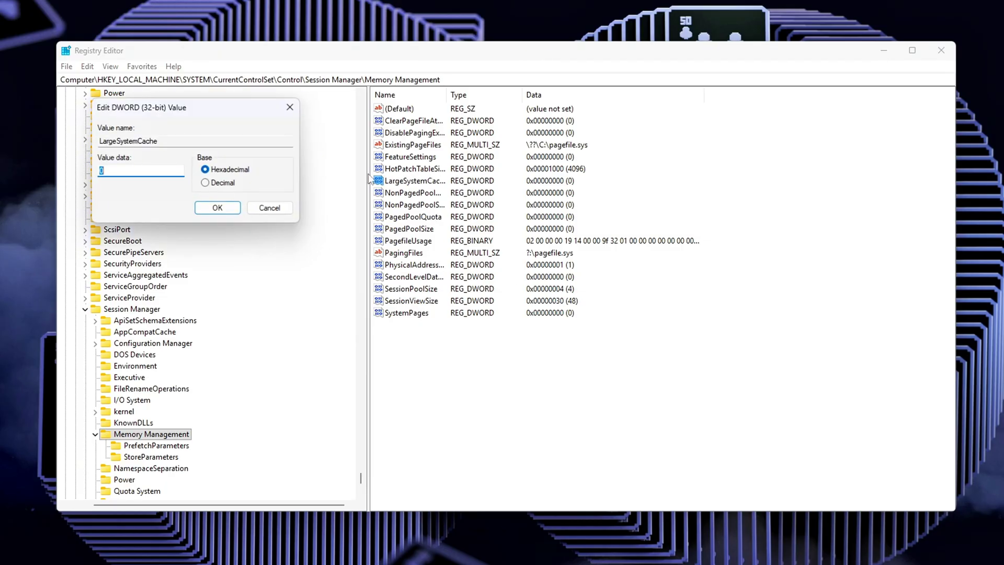
{"action": "left_click_drag", "start_coordinate": [197, 110], "coordinate": [538, 239]}
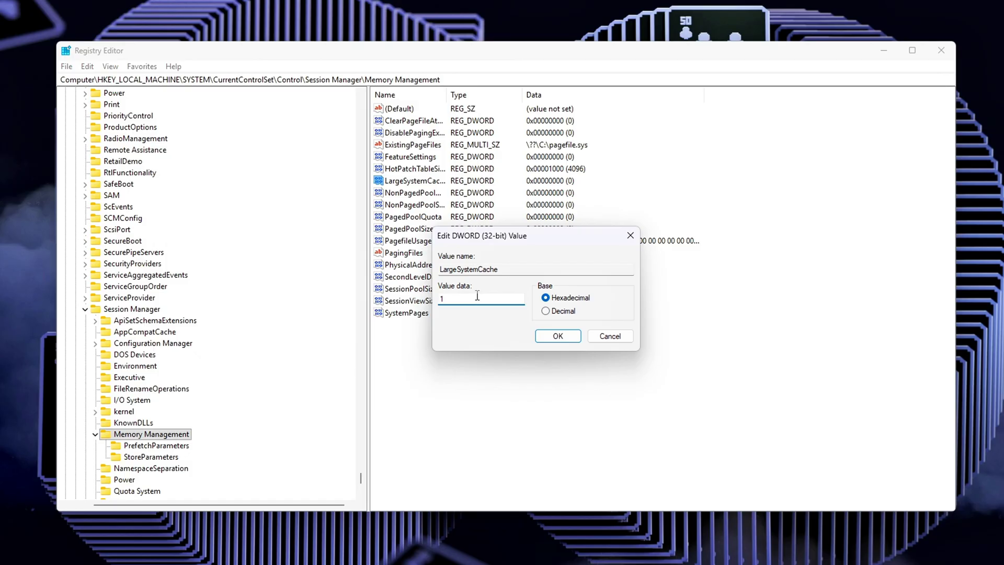
{"action": "left_click", "coordinate": [556, 336]}
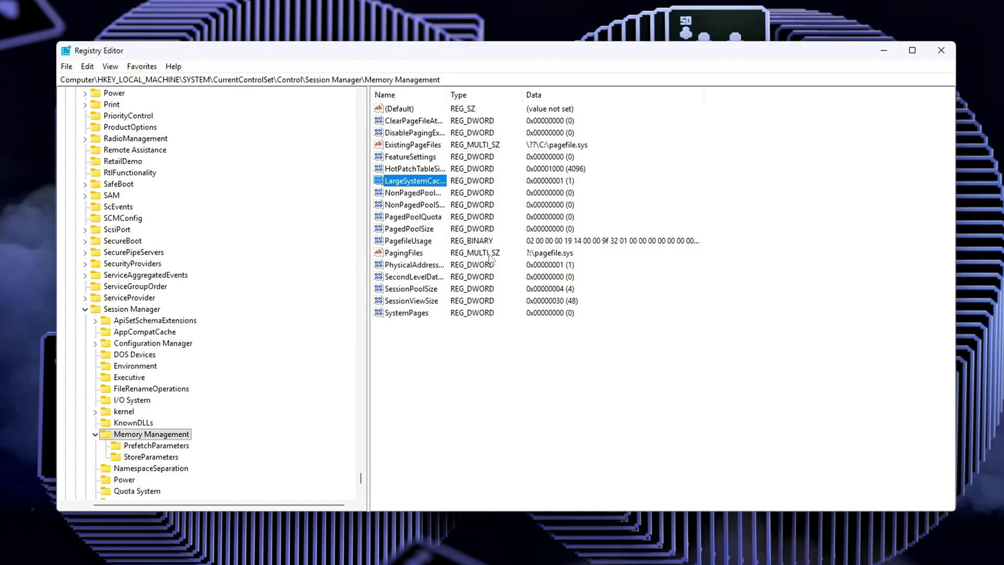
{"action": "left_click", "coordinate": [415, 133]}
Set DisablePagingExecutive under Memory Management to 1
{"action": "double_click", "coordinate": [424, 137]}
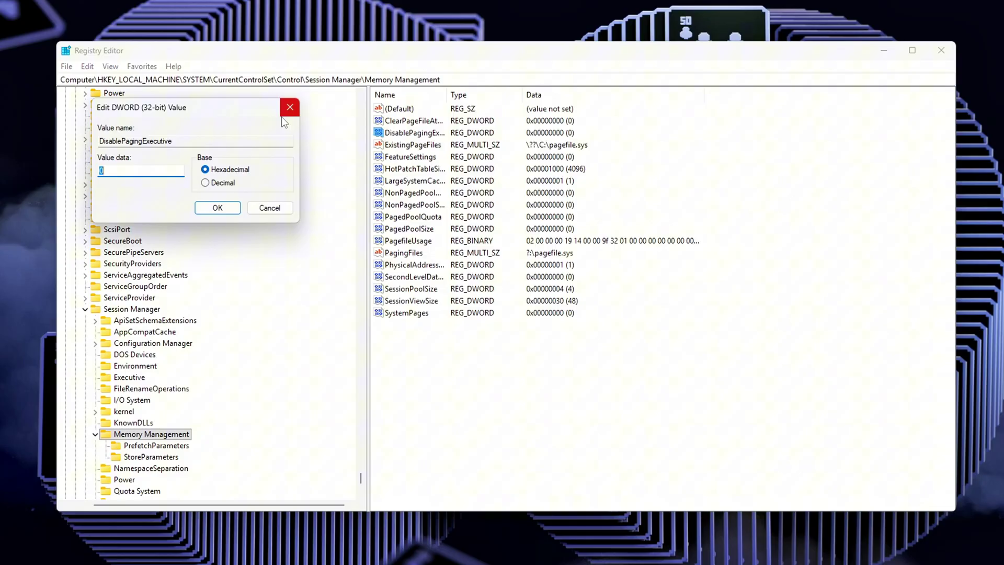
{"action": "left_click_drag", "start_coordinate": [261, 113], "coordinate": [660, 261]}
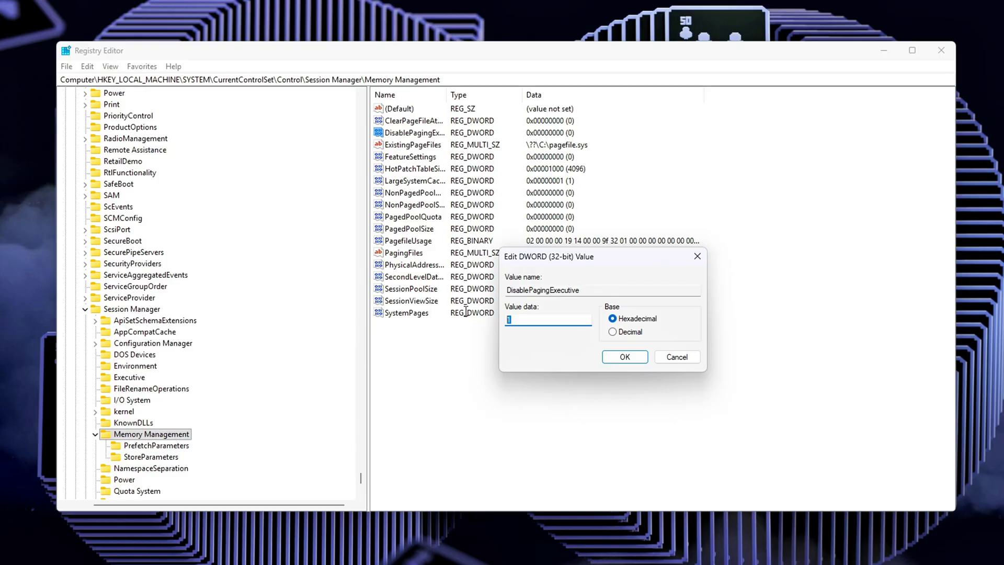
{"action": "left_click", "coordinate": [626, 356]}
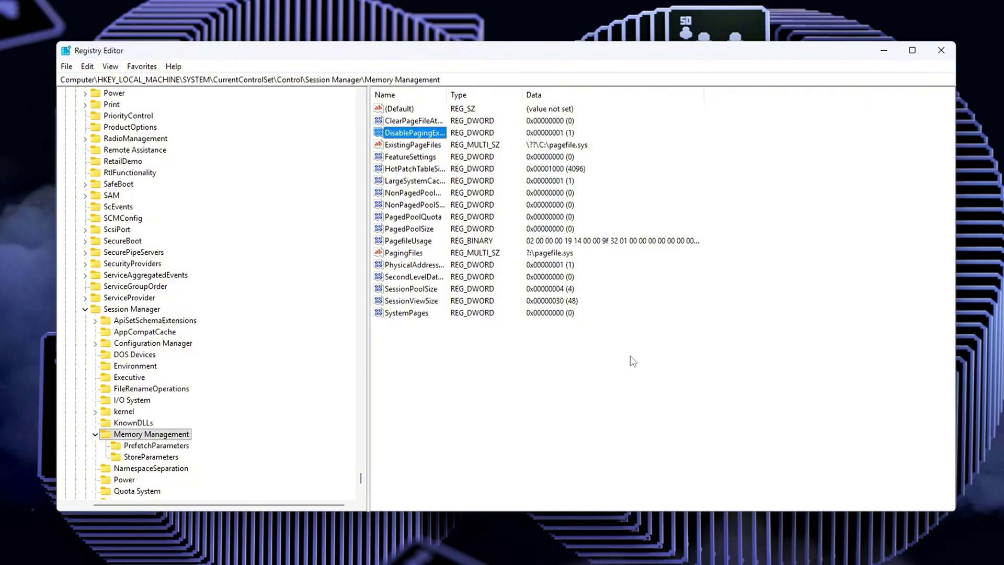
Set SecondLevelDataCache to hexadecimal 512 (decimal 1298)
{"action": "double_click", "coordinate": [415, 278]}
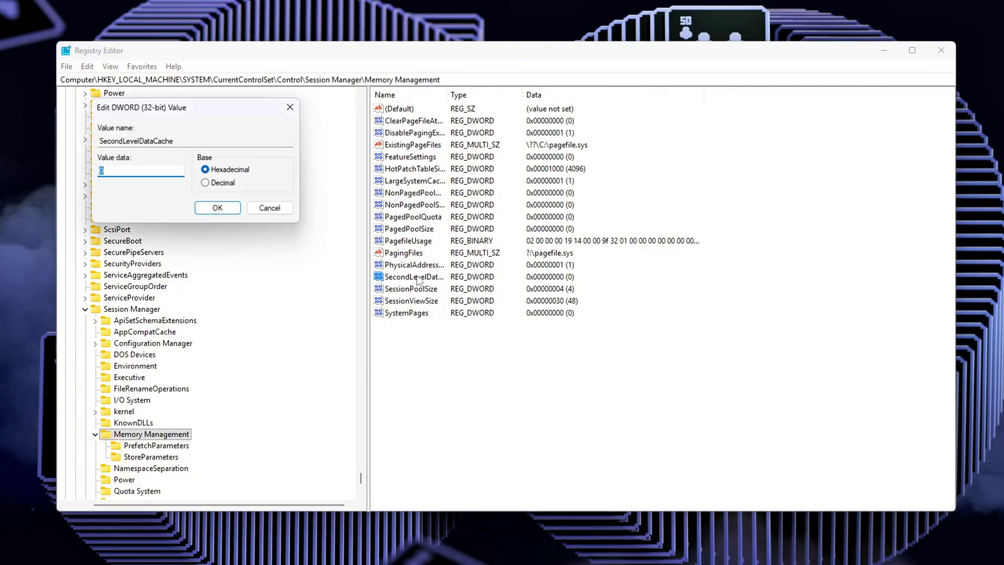
{"action": "left_click_drag", "start_coordinate": [184, 106], "coordinate": [567, 256]}
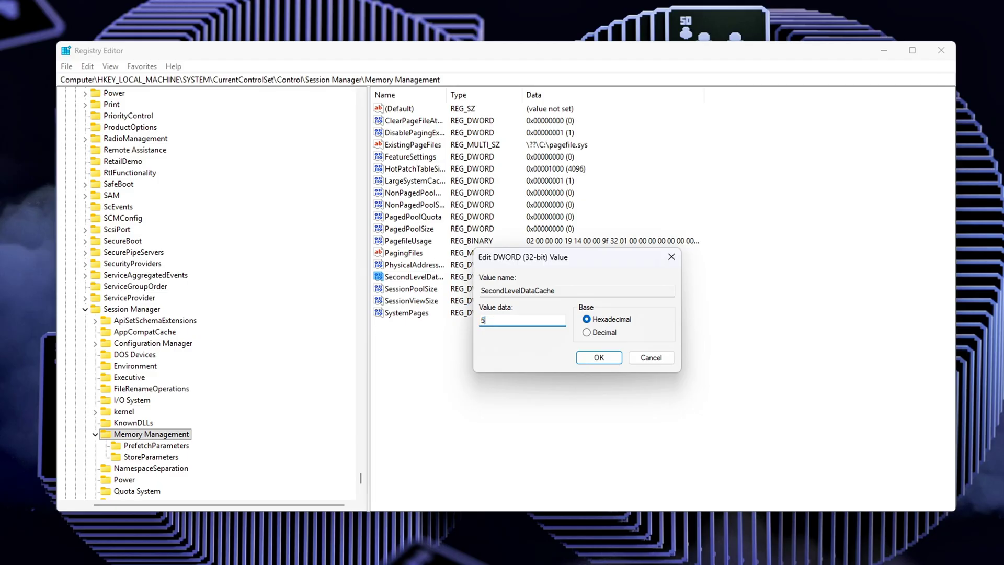
{"action": "left_click", "coordinate": [598, 357]}
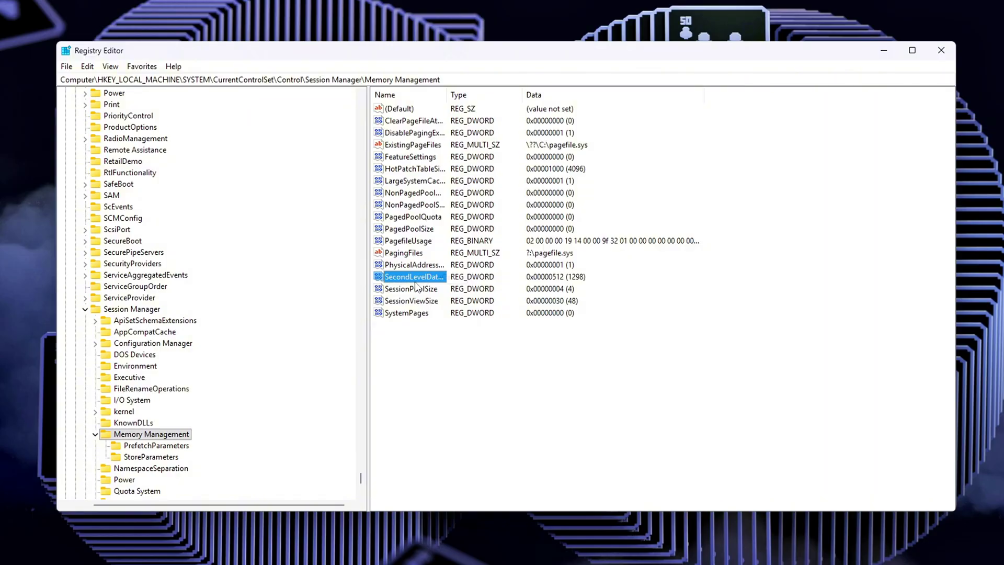
Reopen SecondLevelDataCache to confirm it still holds 512
{"action": "double_click", "coordinate": [415, 279]}
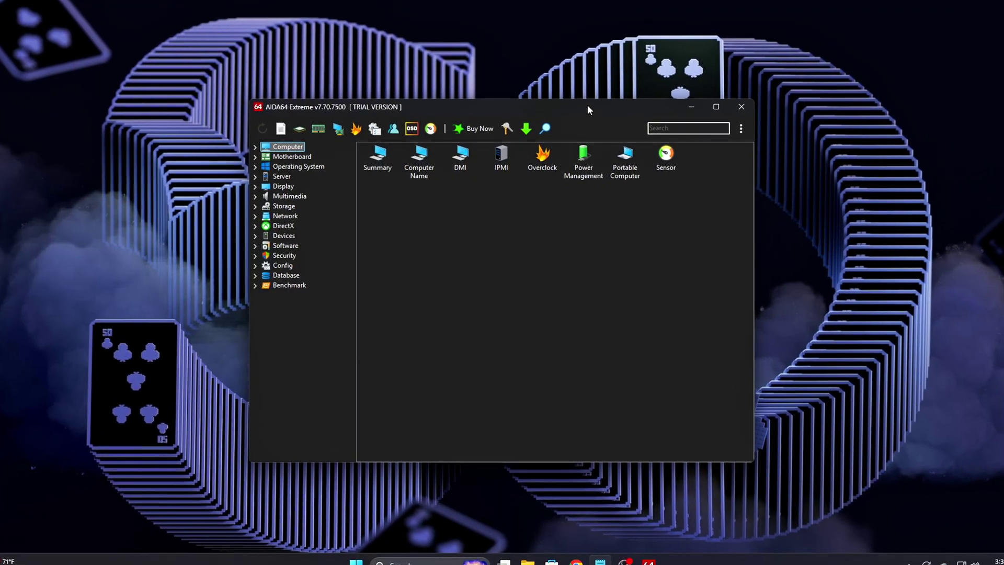
Run AIDA64's Cache & Memory Benchmark again to measure memory read speed and latency
{"action": "left_click", "coordinate": [318, 129]}
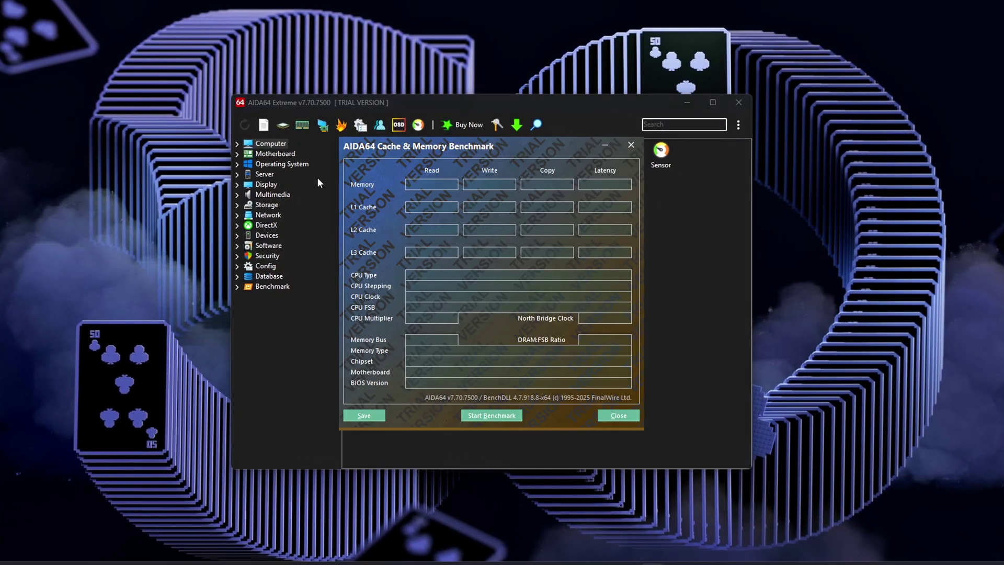
{"action": "left_click_drag", "start_coordinate": [522, 160], "coordinate": [522, 144]}
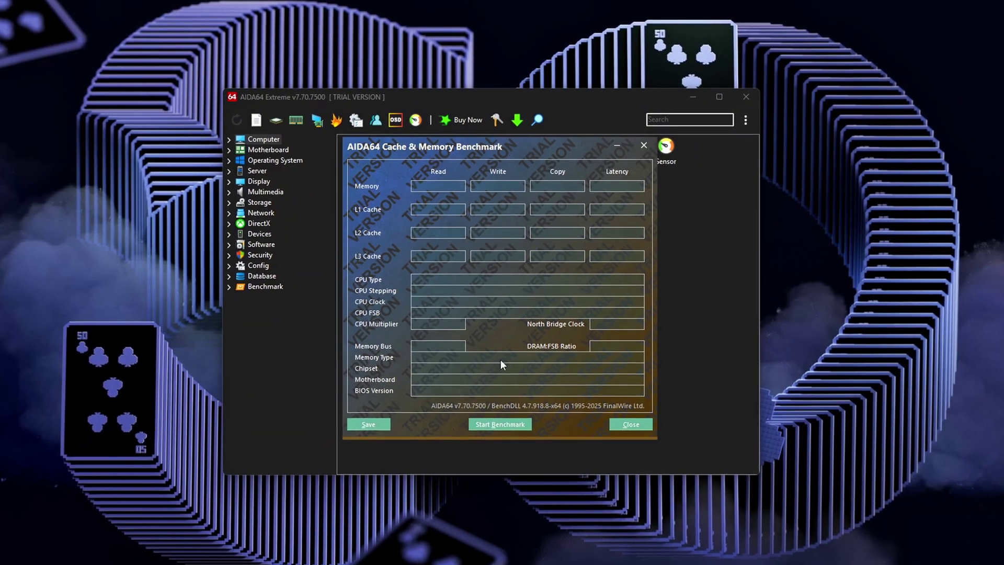
{"action": "left_click", "coordinate": [499, 421]}
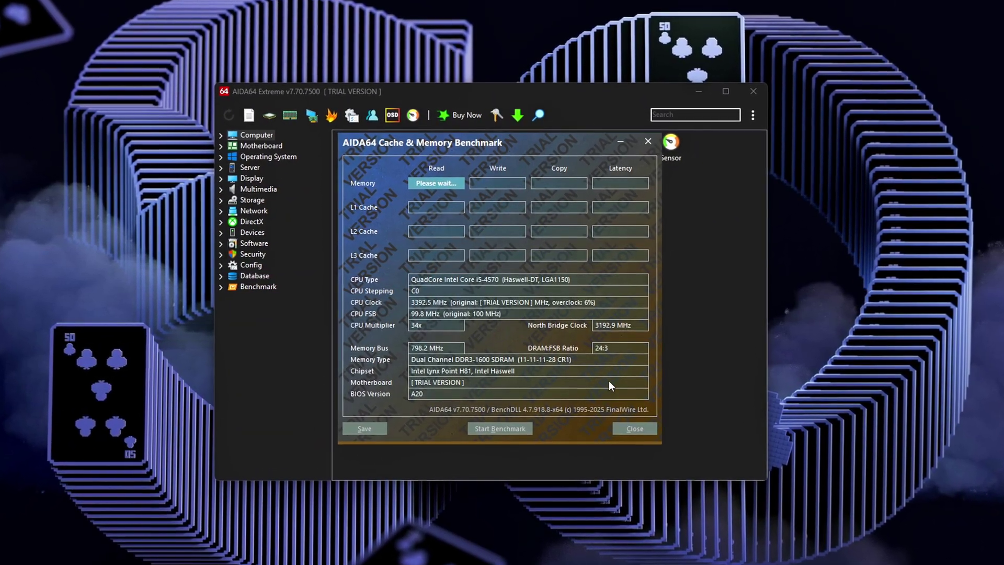